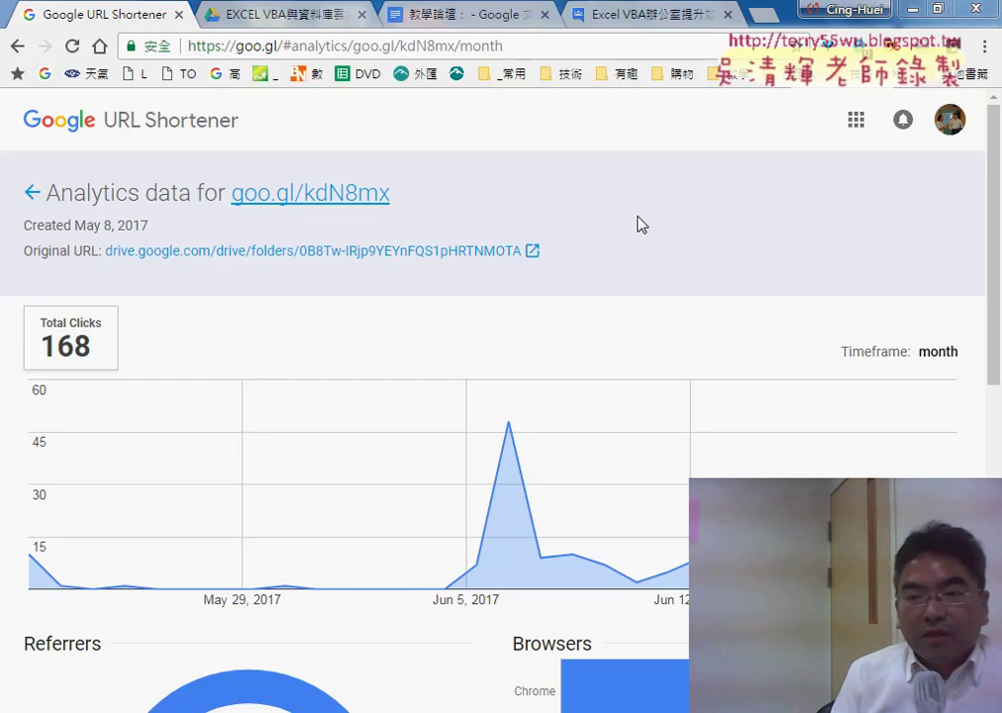
Go from the Drive course folder through the 教學論壇 links document to the Excel VBA Groups post
left_click_drag(991, 371, 993, 433)
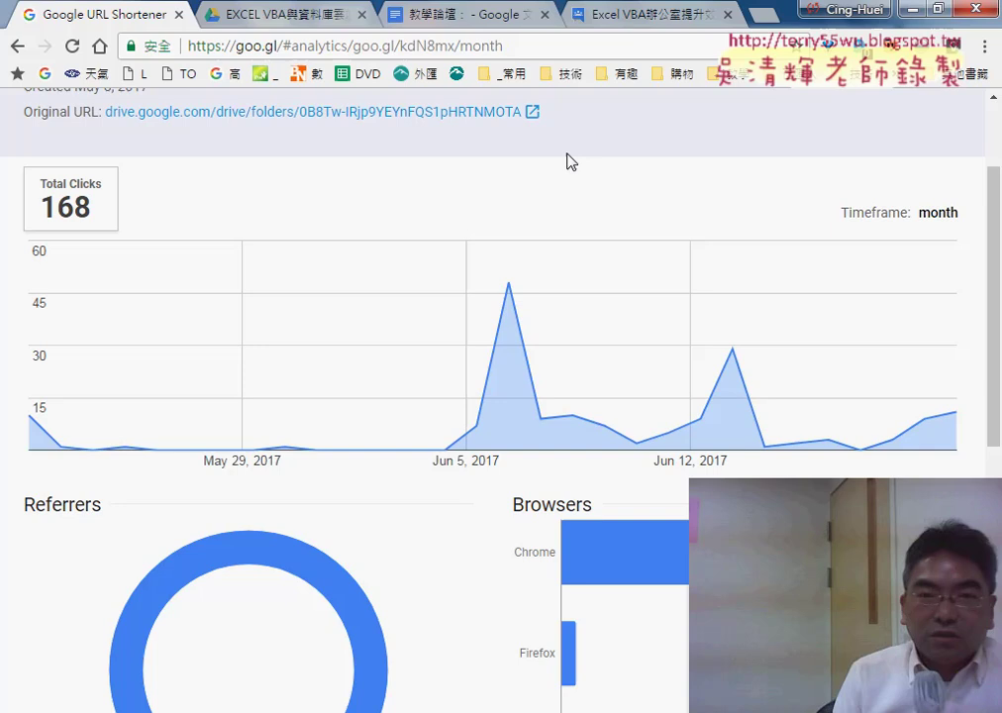
left_click(273, 19)
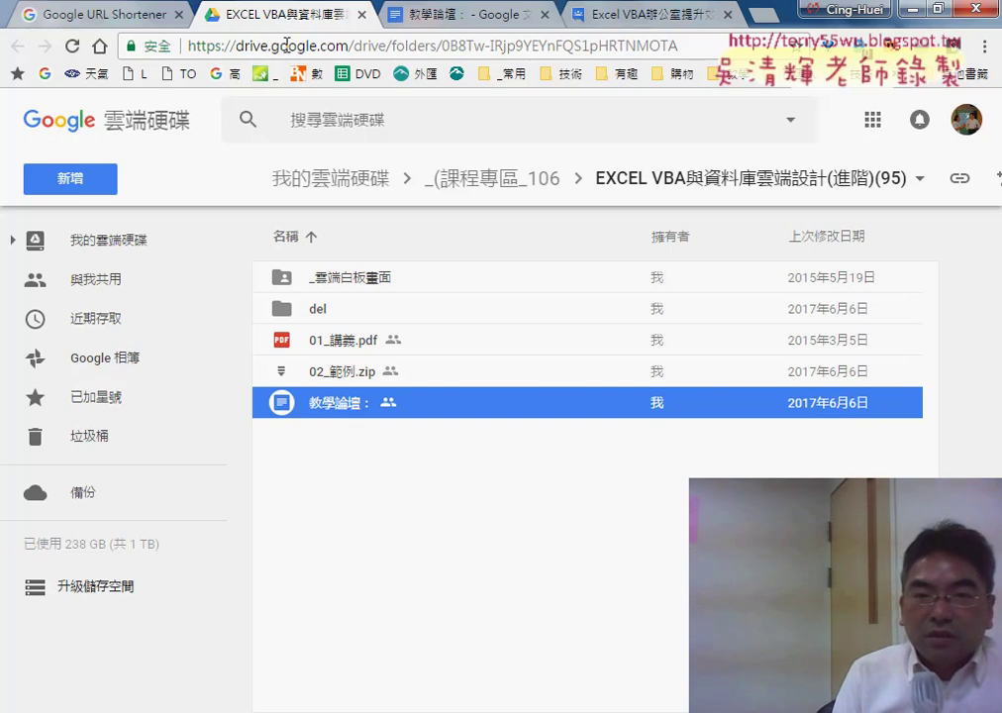
left_click(451, 16)
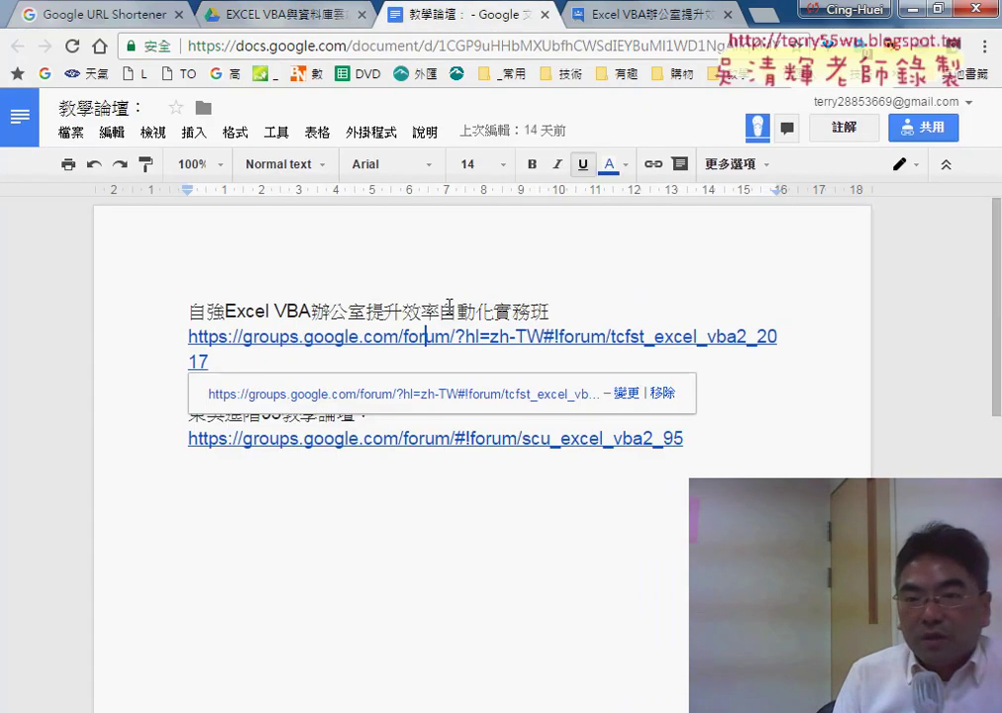
left_click(634, 15)
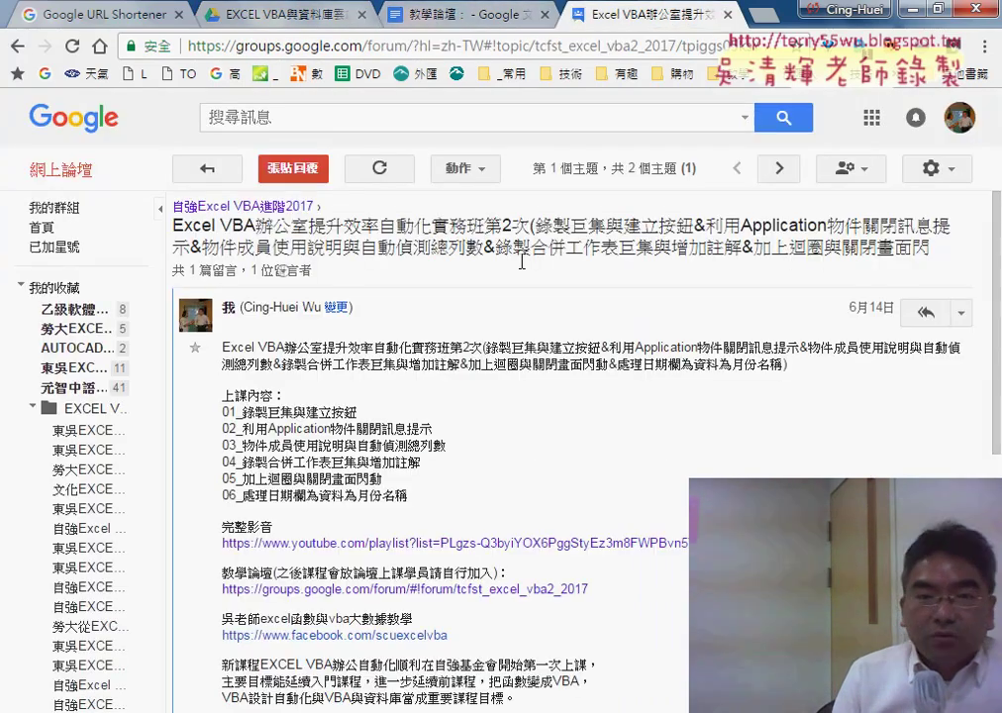
left_click(17, 46)
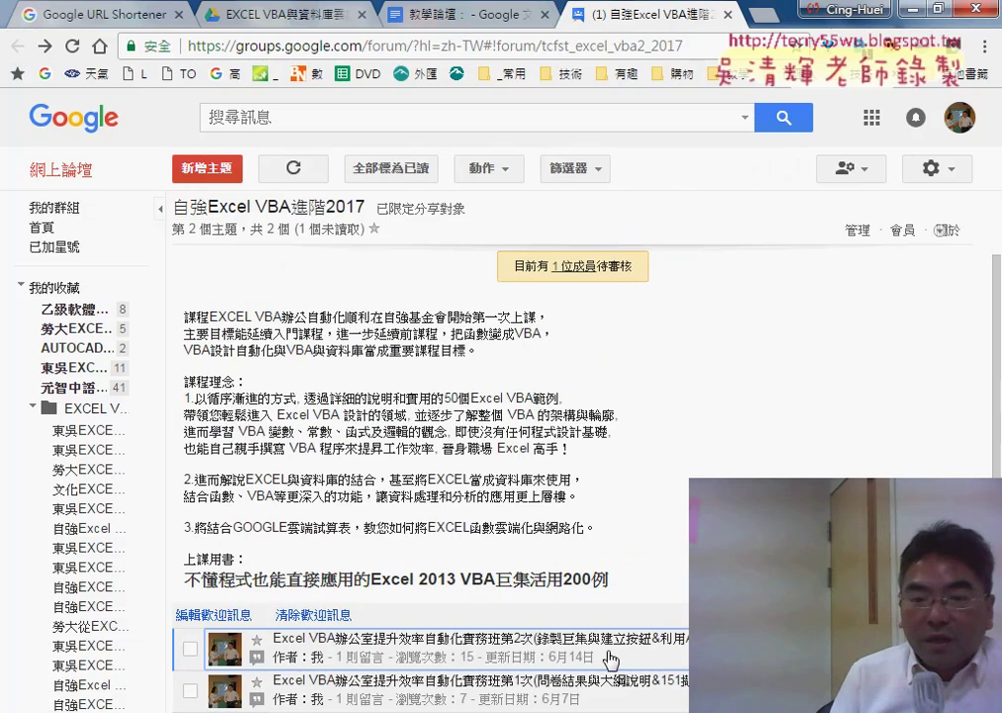
left_click(636, 646)
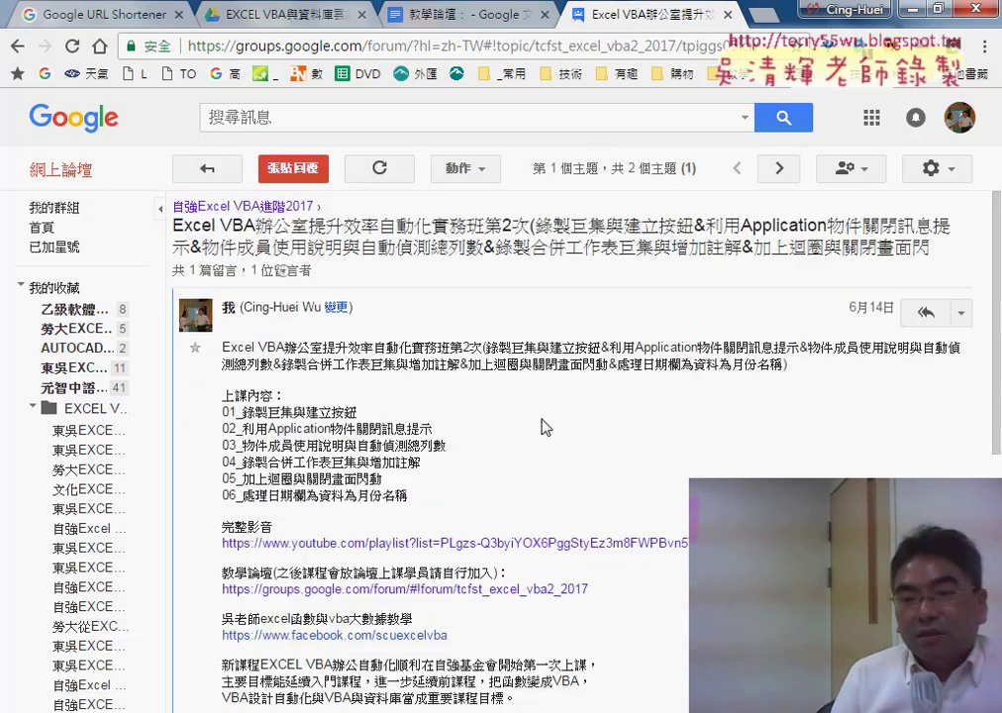
mouse_move(410, 496)
left_mouse_down()
mouse_move(242, 444)
mouse_move(217, 407)
left_mouse_up()
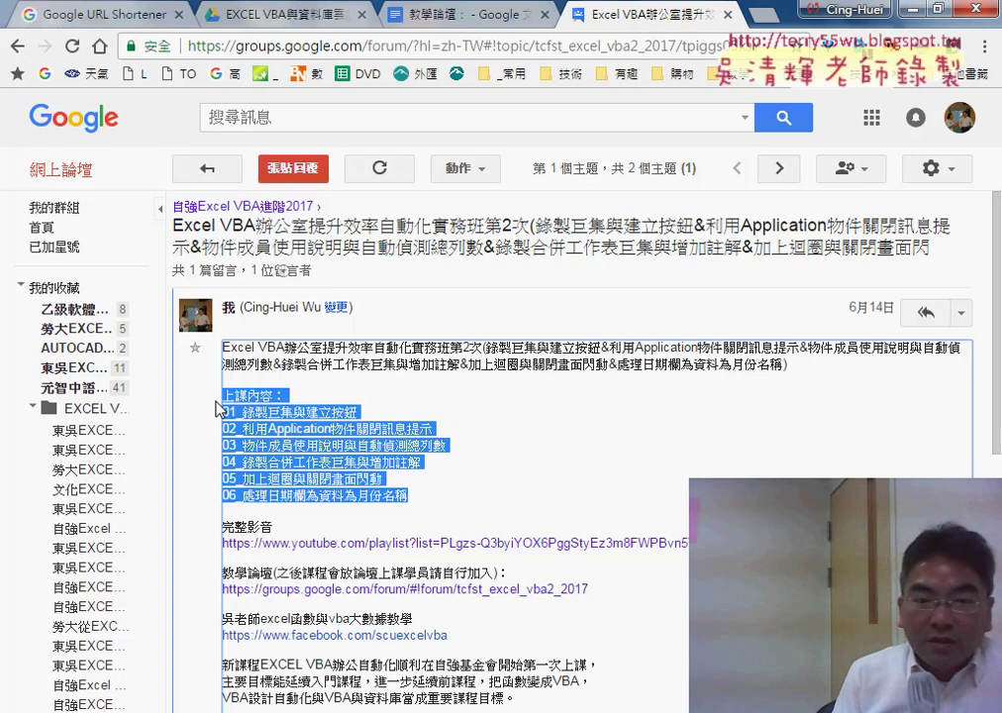
left_click(395, 427)
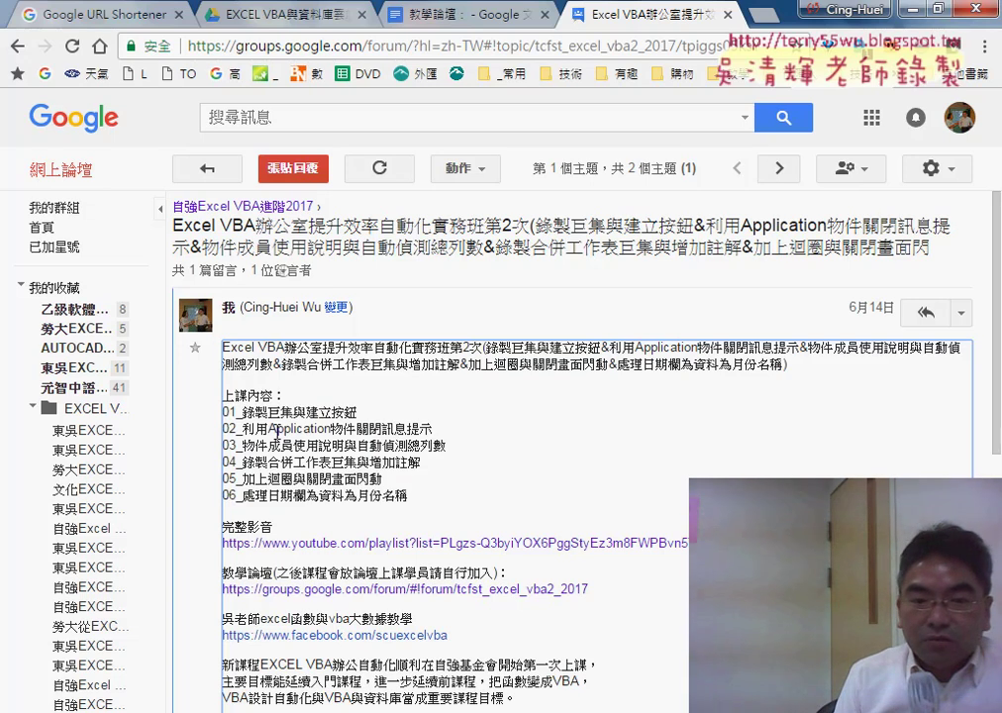
left_click_drag(246, 412, 293, 413)
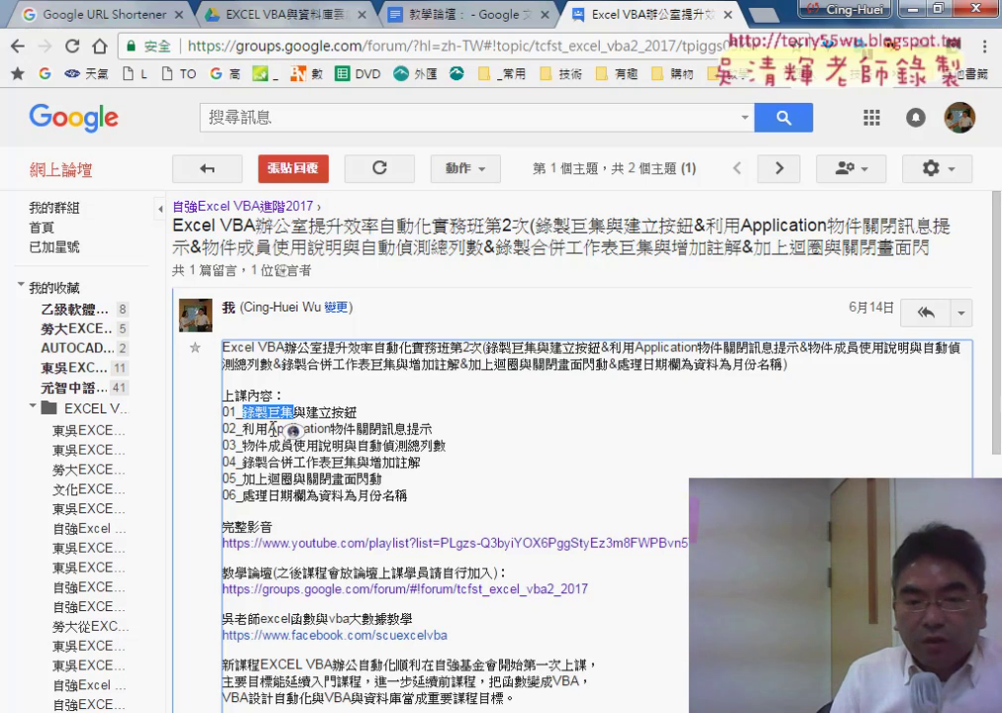
left_click_drag(268, 429, 356, 432)
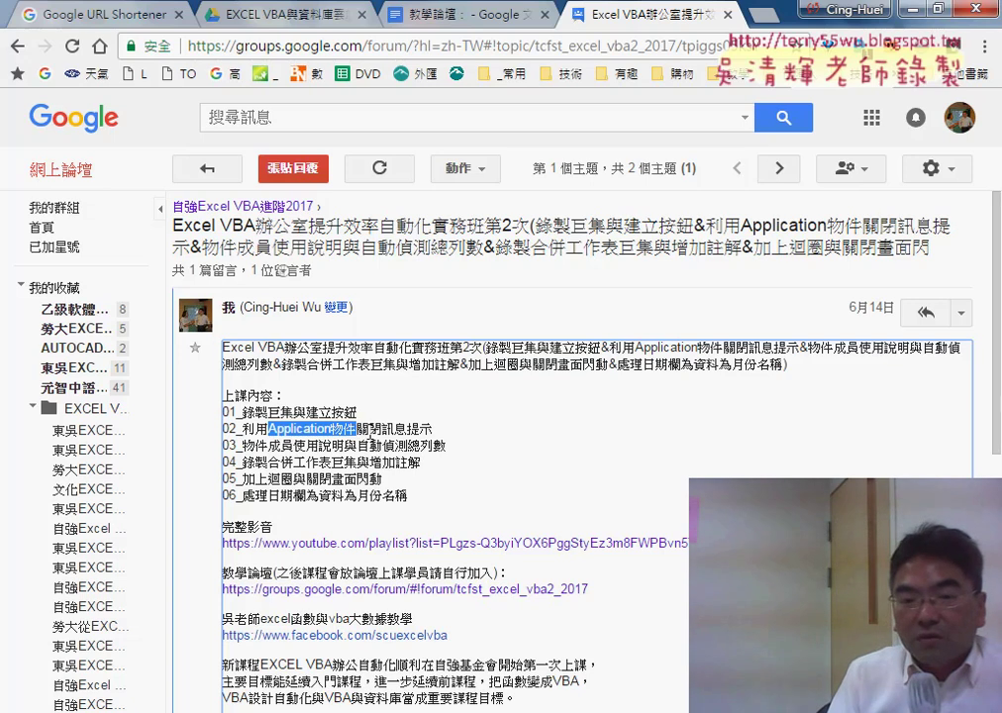
left_click(218, 339)
left_click_drag(382, 429, 433, 429)
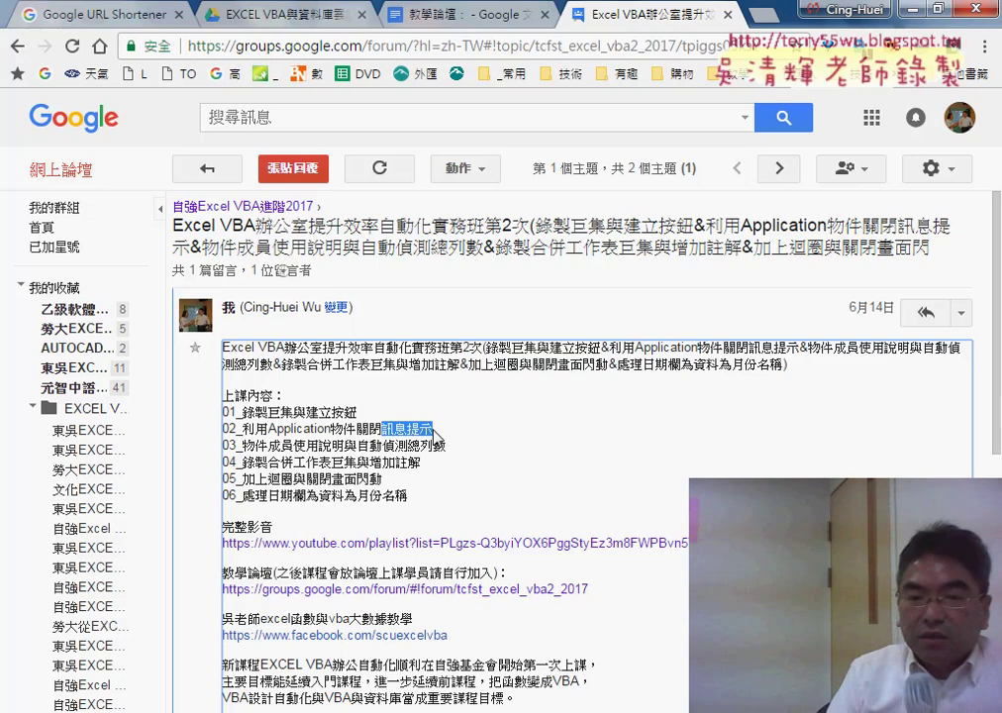
left_click_drag(267, 428, 331, 428)
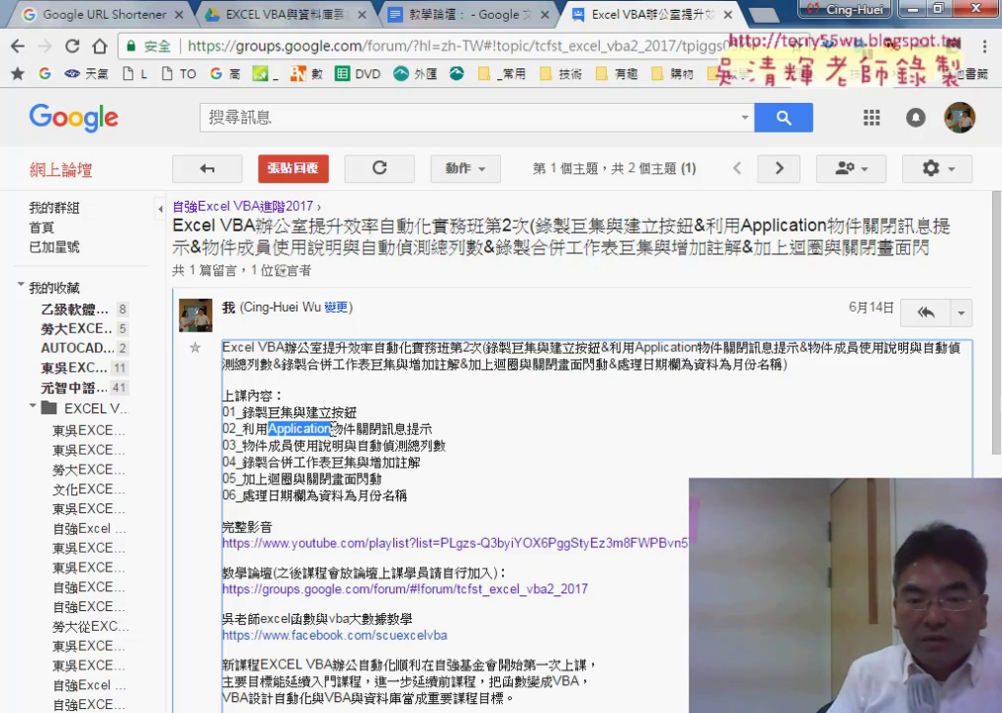
left_click_drag(242, 446, 293, 446)
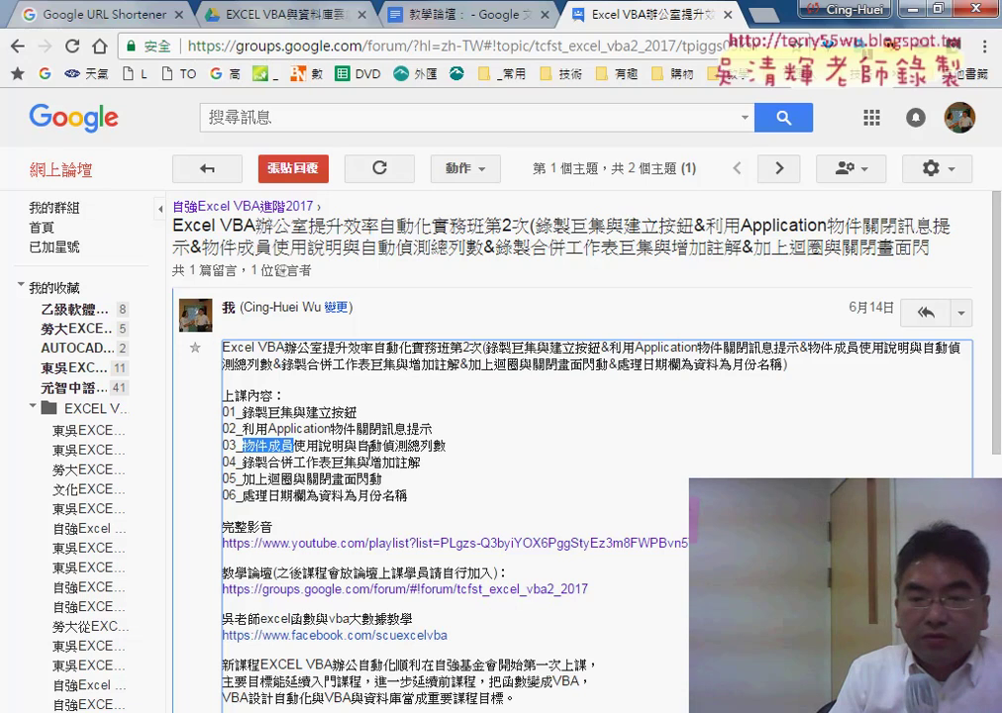
left_click_drag(356, 445, 447, 446)
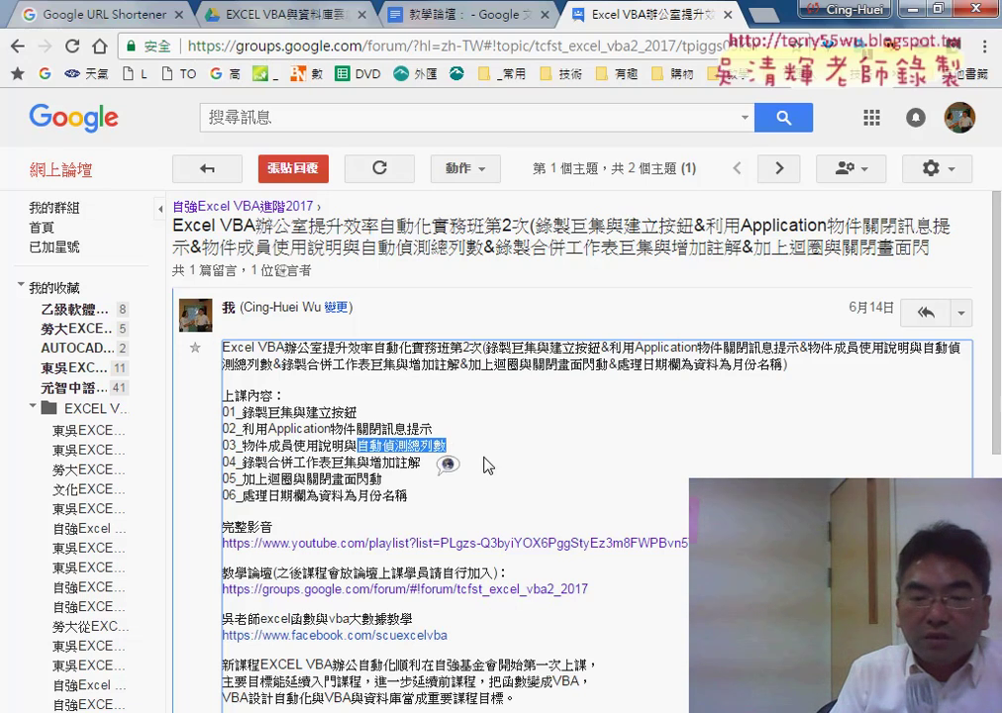
scroll(485, 465, "down", 1)
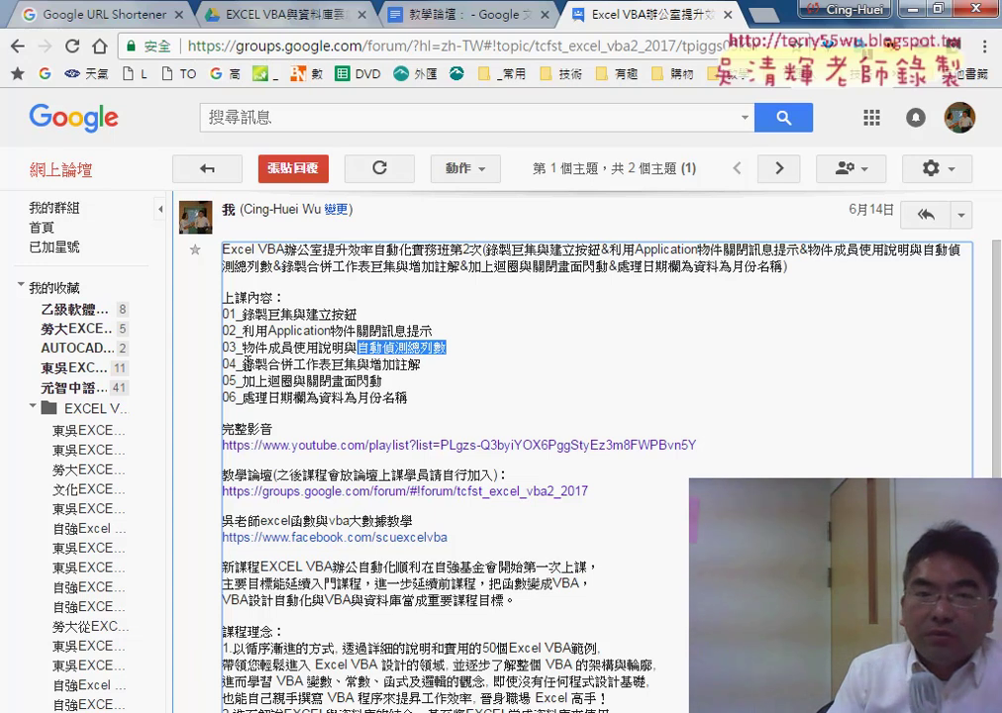
Open _雲端白板畫面, then 單元04_工作表合併, then its 程式碼 document
left_click(273, 22)
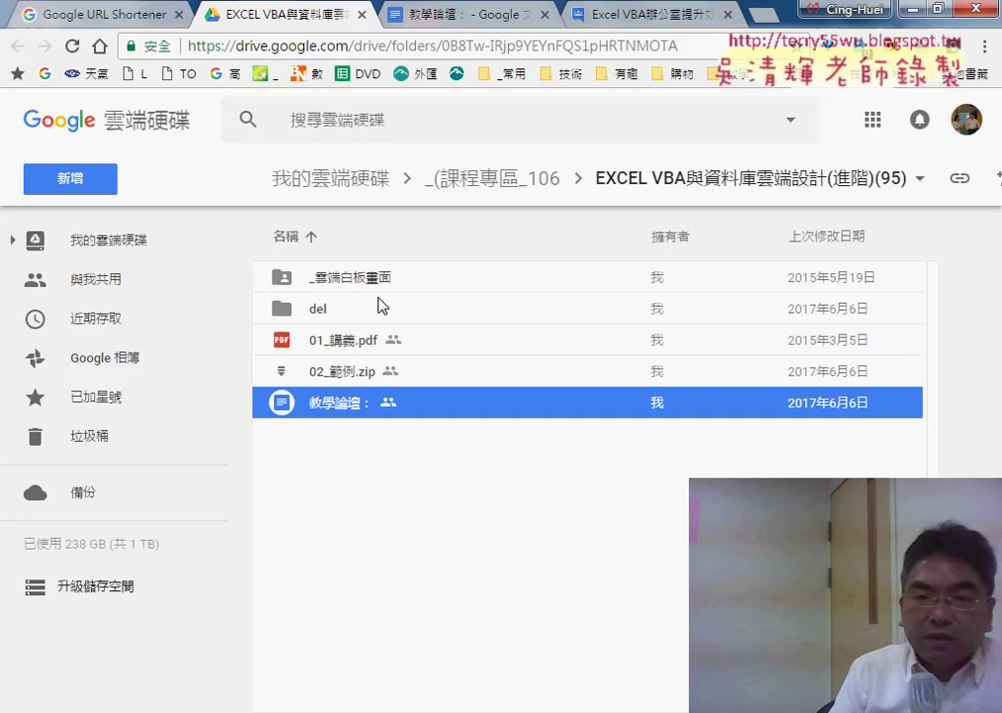
double_click(376, 278)
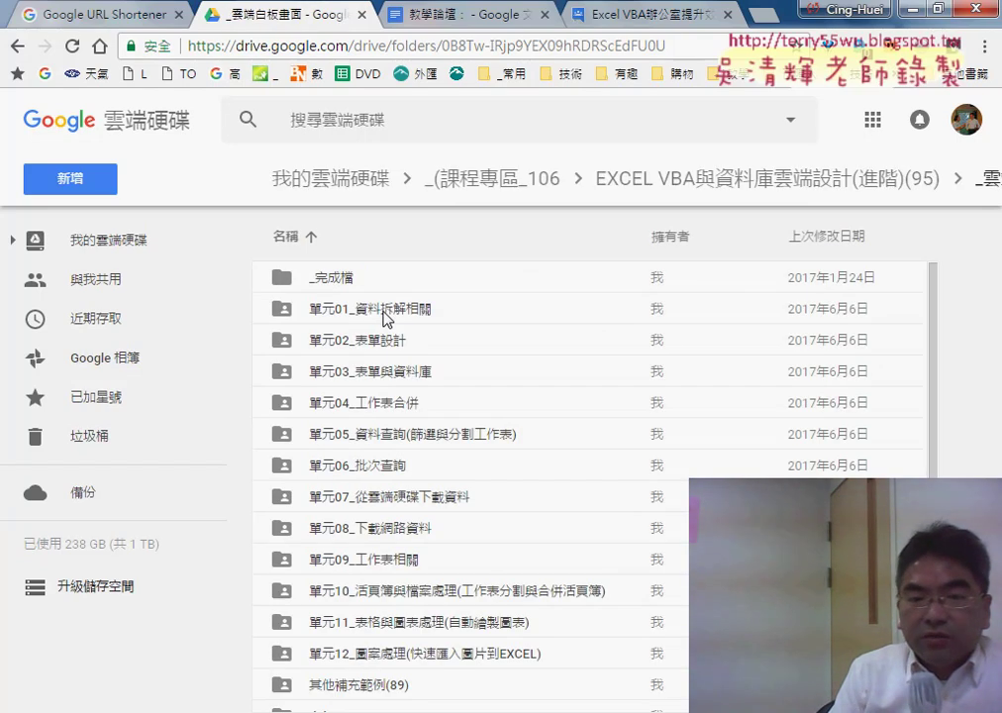
left_click(400, 406)
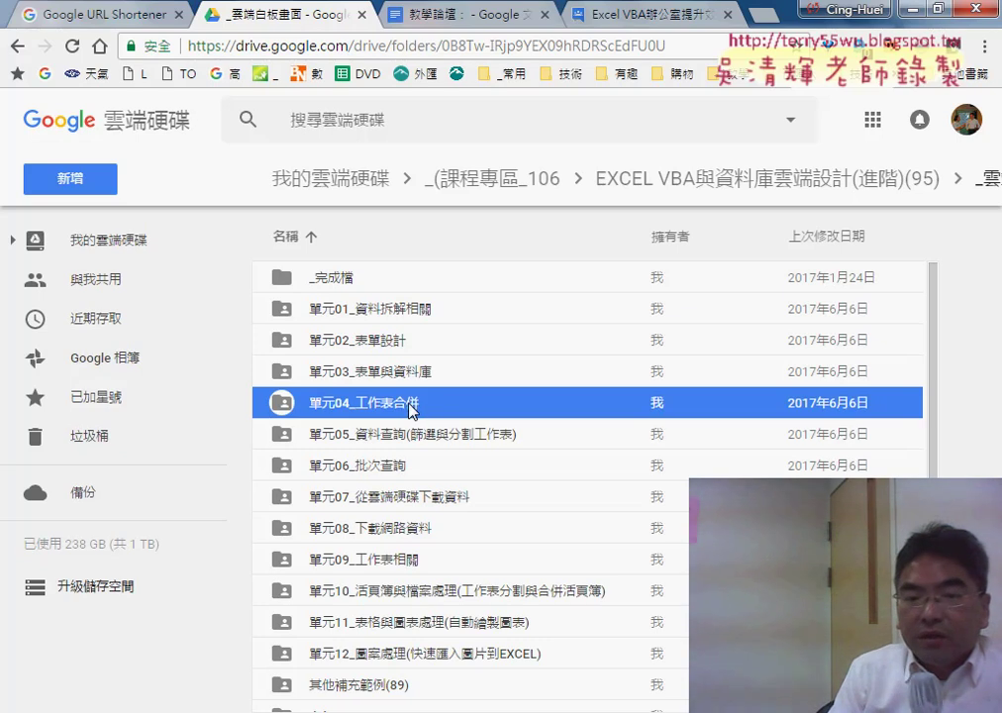
double_click(413, 403)
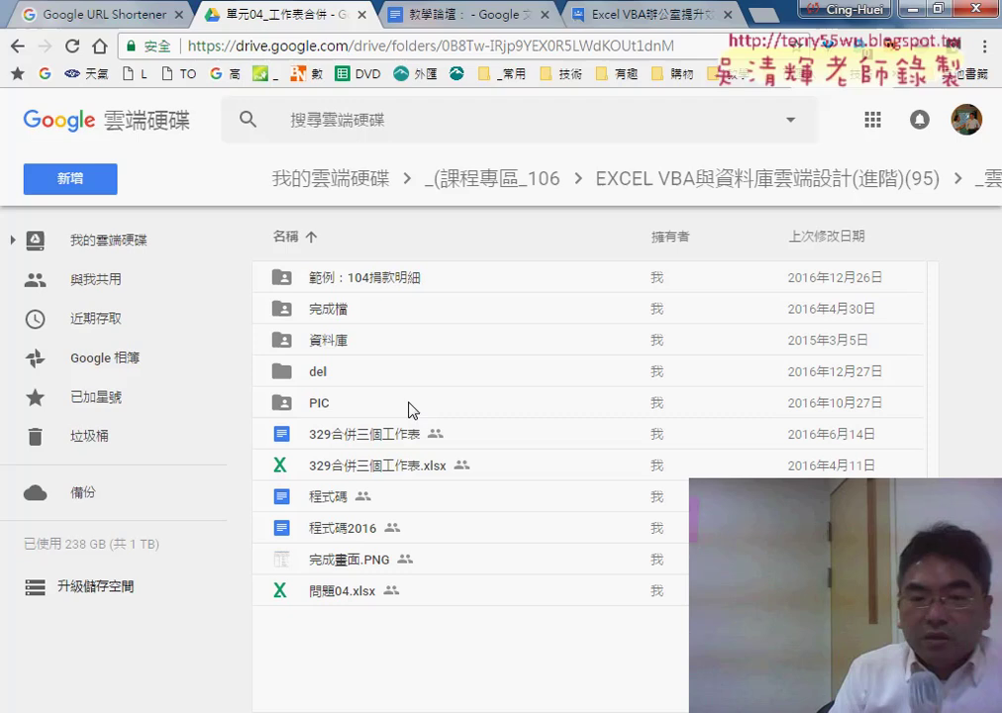
double_click(342, 497)
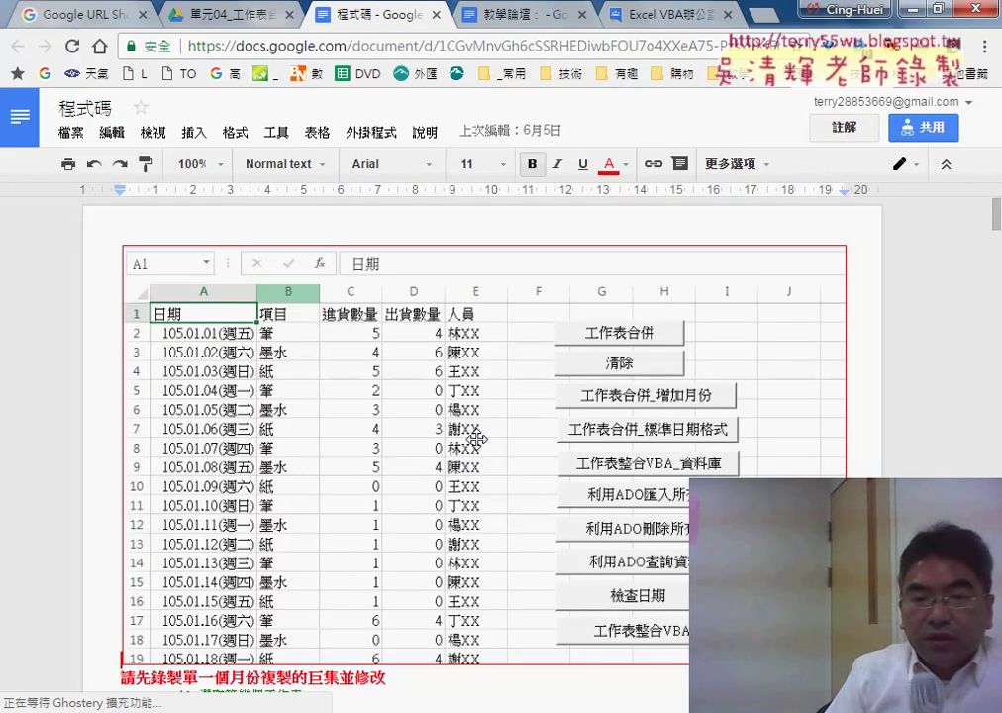
scroll(256, 400, "down", 2)
scroll(257, 404, "down", 3)
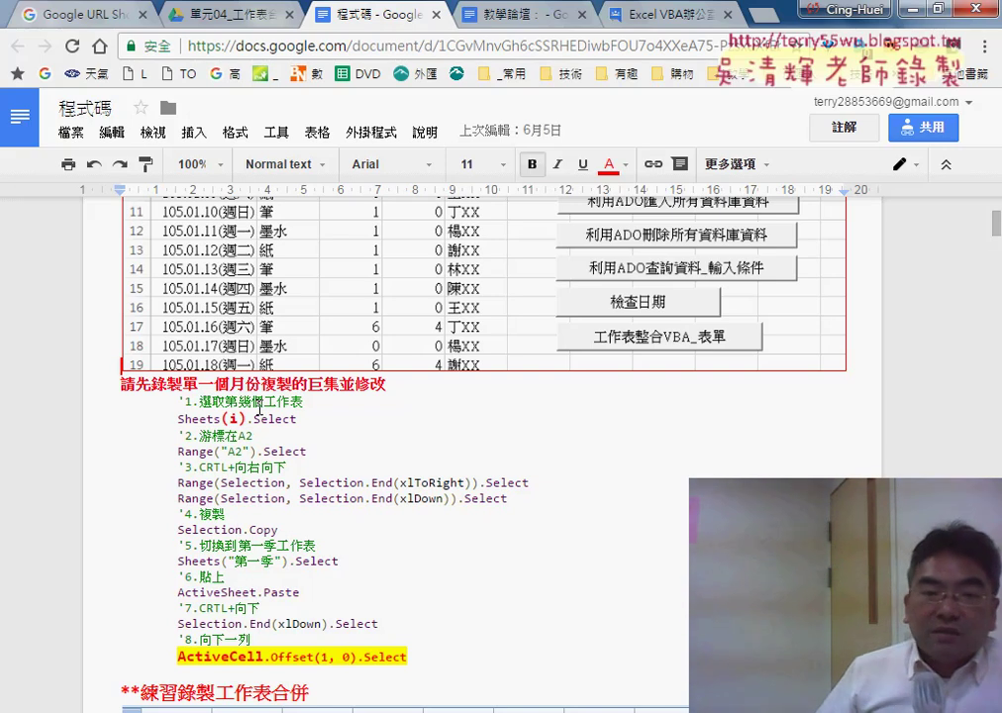
double_click(241, 417)
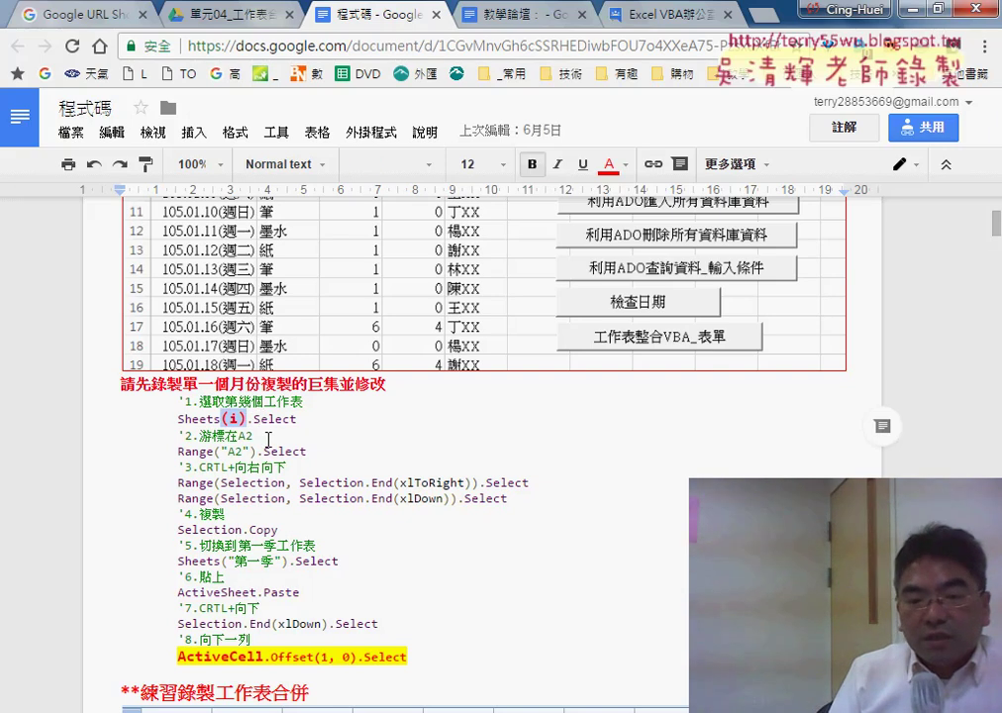
left_click_drag(423, 656, 181, 658)
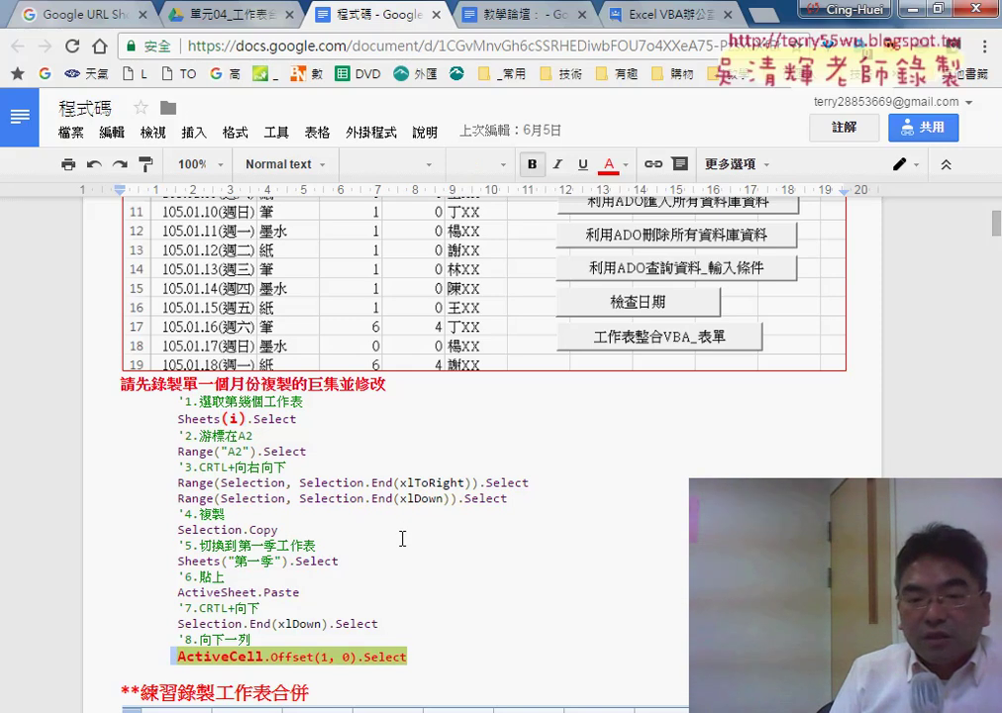
scroll(402, 538, "down", 3)
scroll(402, 539, "down", 2)
scroll(402, 538, "down", 2)
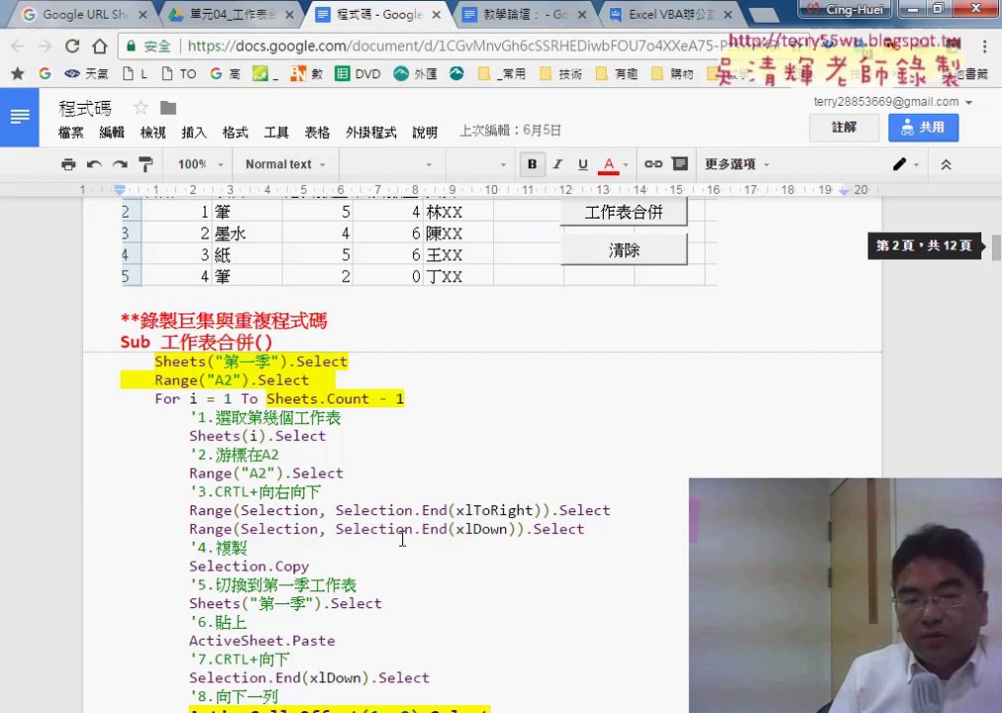
left_click_drag(155, 362, 407, 367)
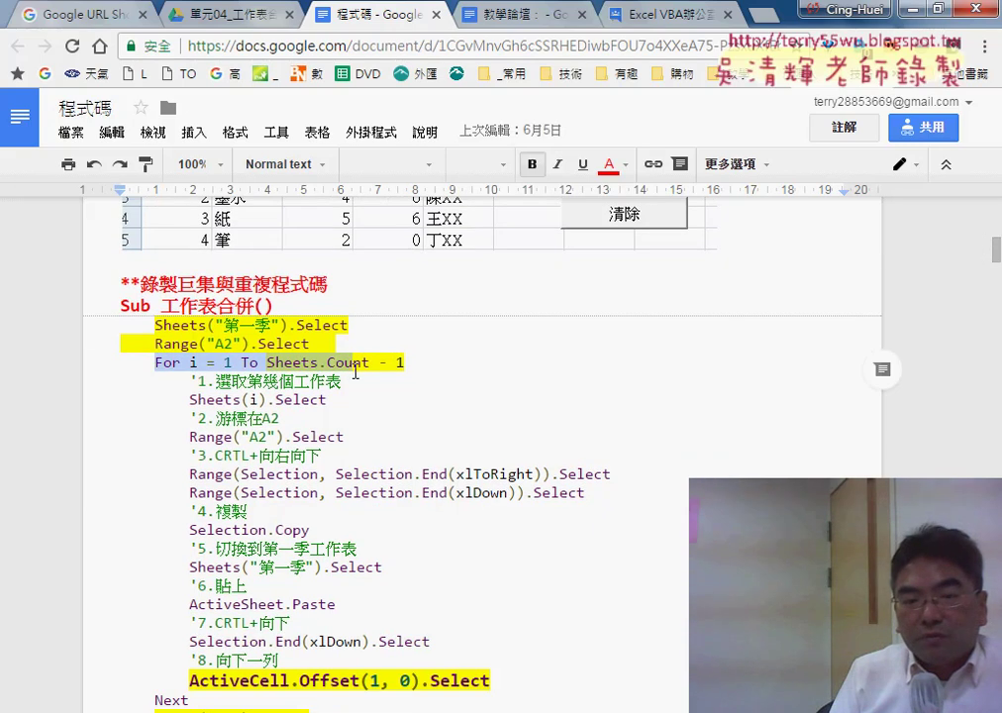
left_click(294, 363)
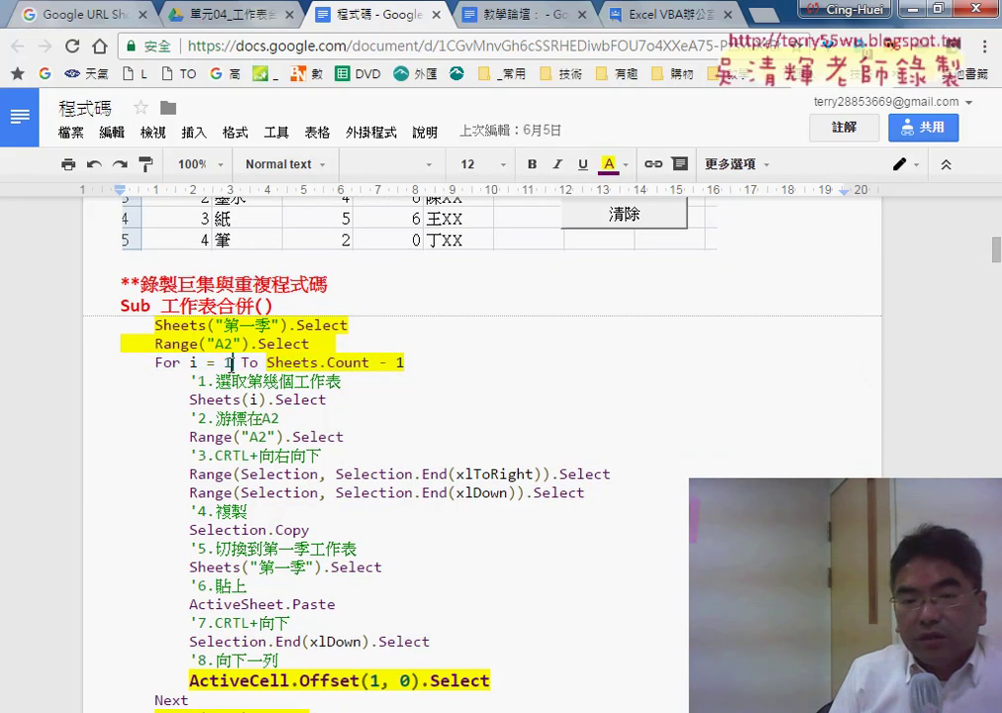
double_click(228, 363)
left_click_drag(266, 363, 348, 368)
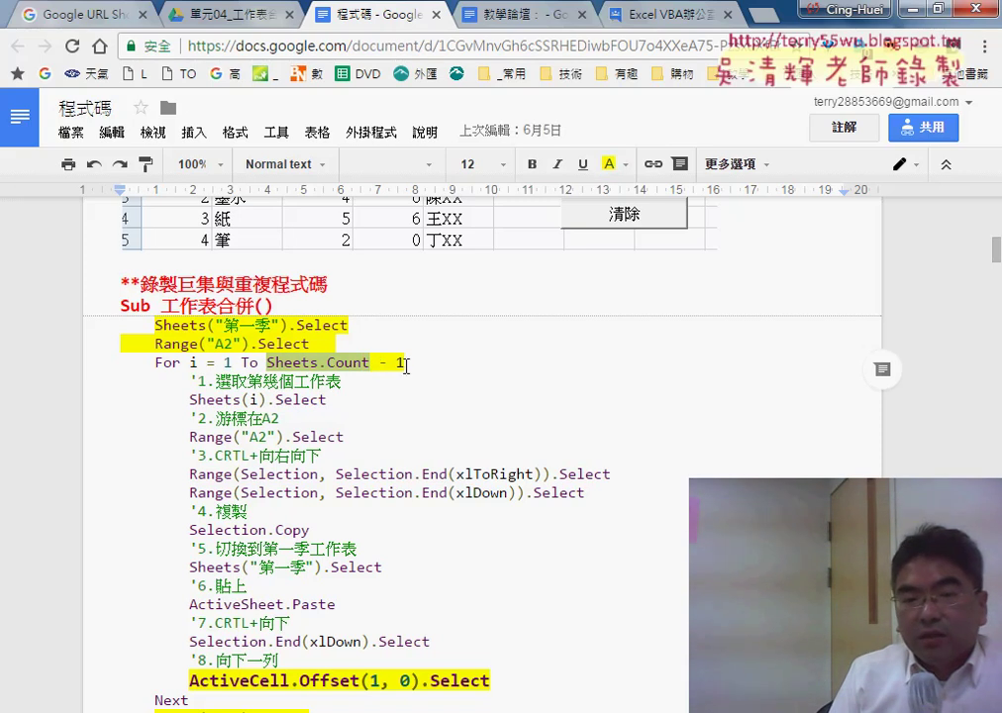
left_click_drag(405, 366, 378, 368)
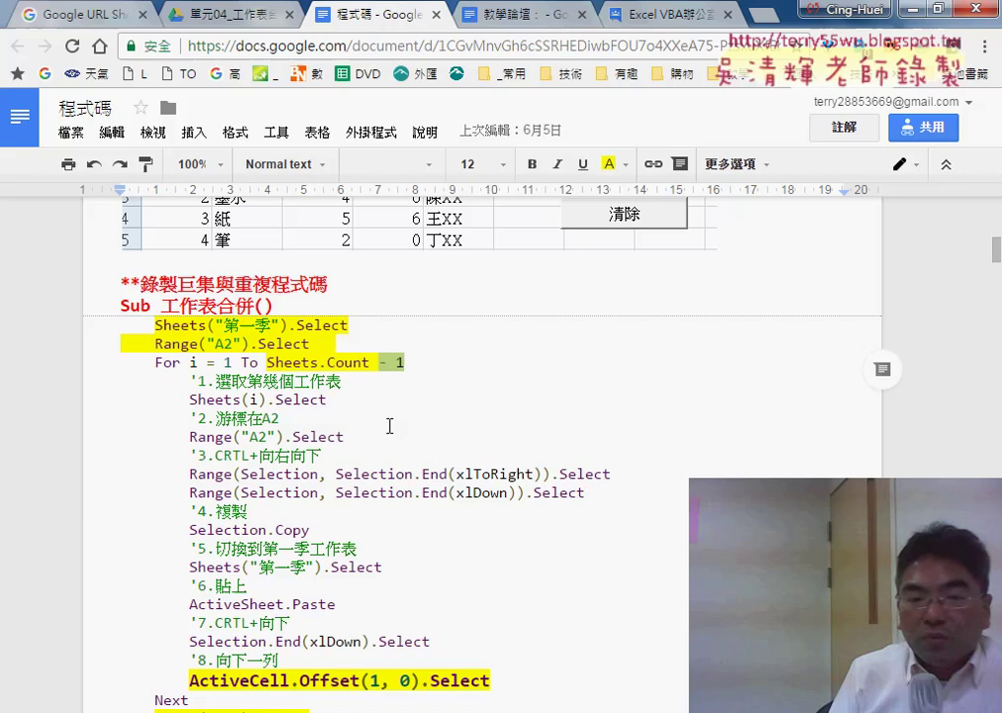
scroll(389, 425, "down", 2)
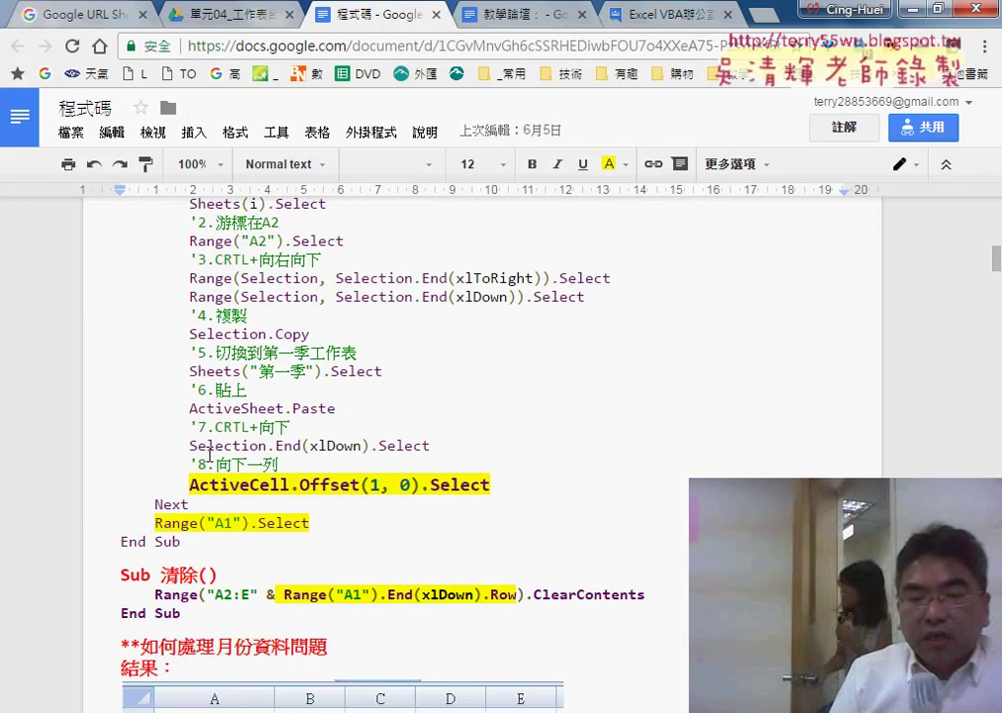
scroll(300, 492, "down", 1)
scroll(300, 492, "down", 1)
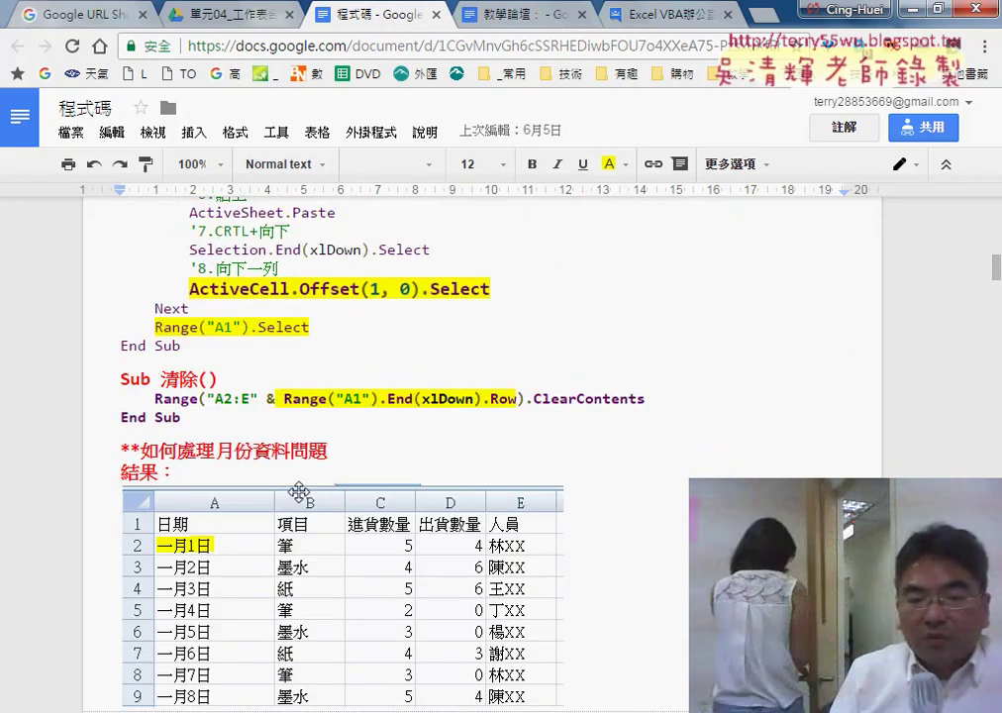
Read through the 程式碼 VBA notes, then bring up the 02_範例(自強2017) example folder
scroll(297, 495, "down", 2)
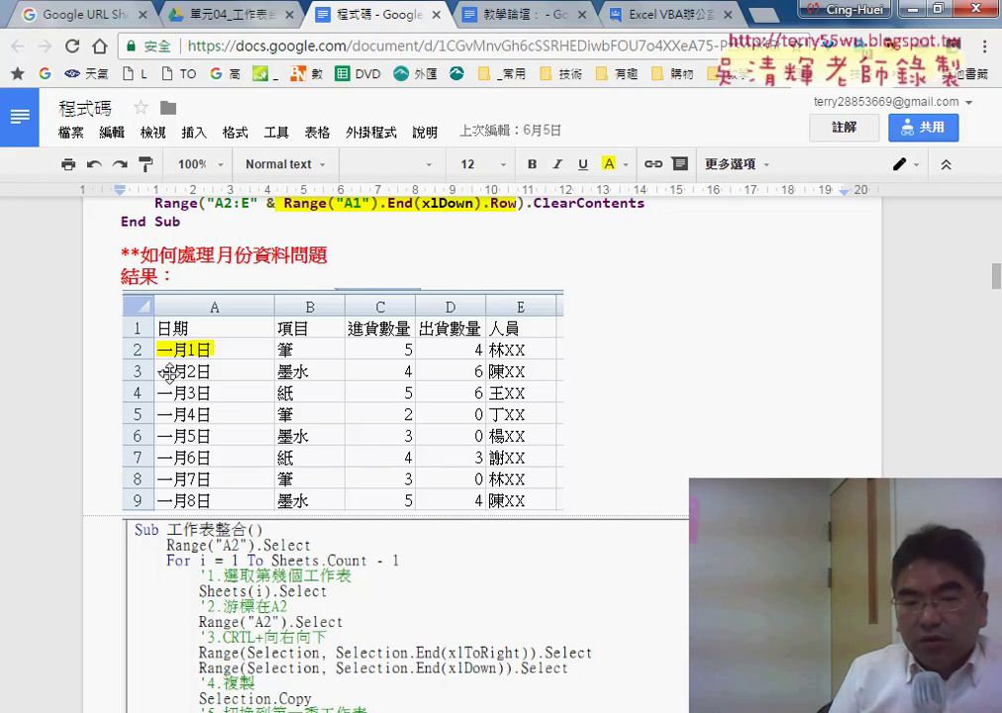
scroll(178, 398, "down", 2)
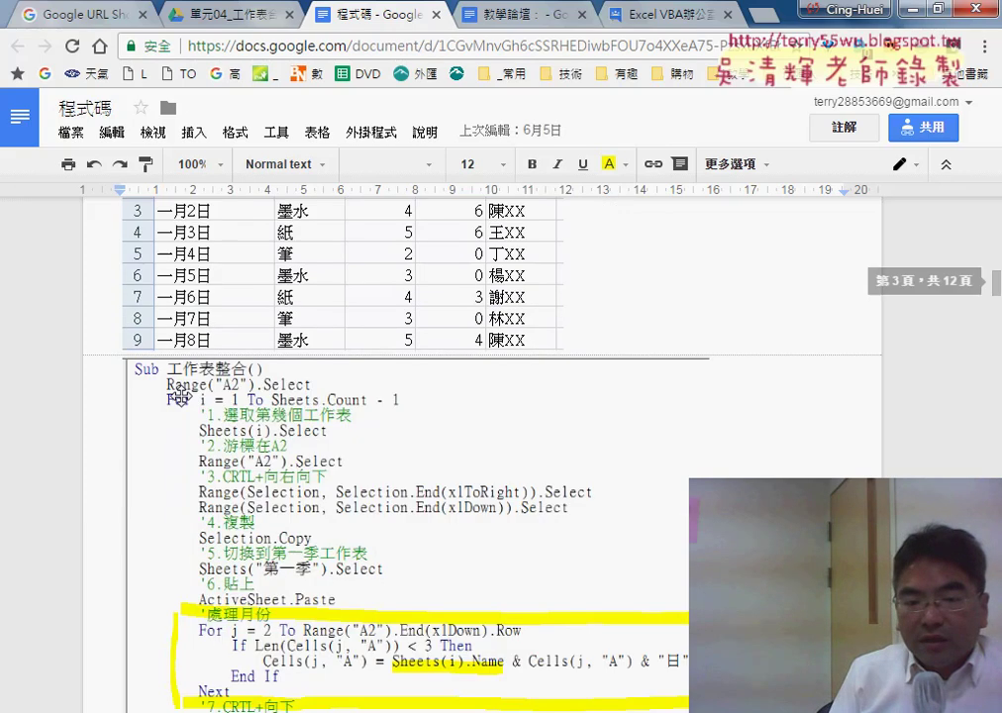
scroll(178, 398, "down", 3)
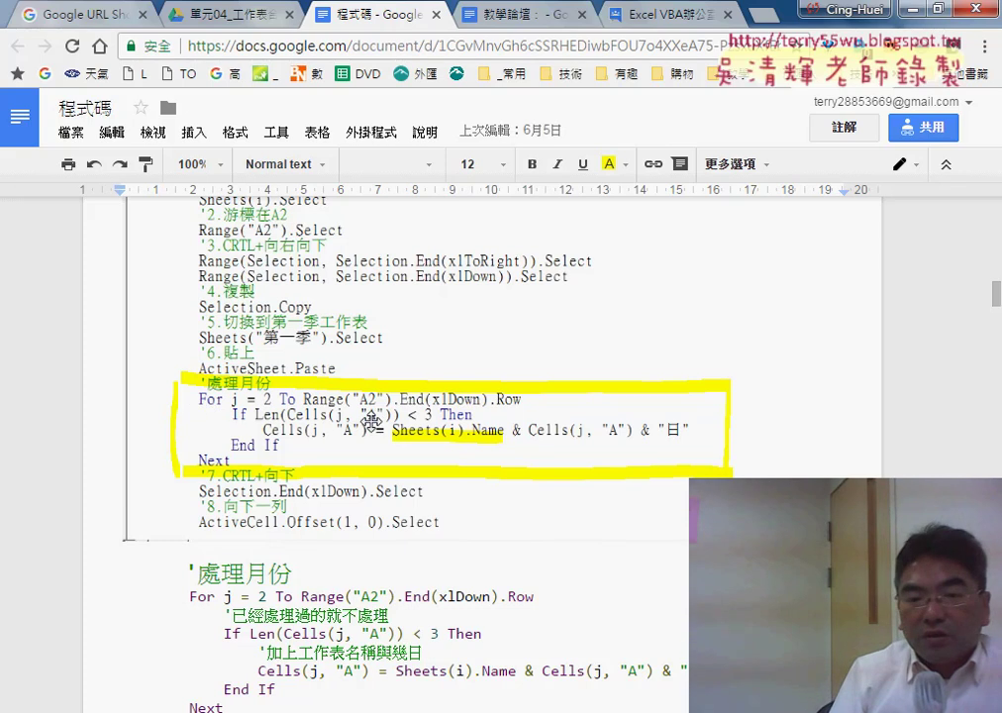
scroll(396, 417, "up", 3)
scroll(394, 415, "up", 1)
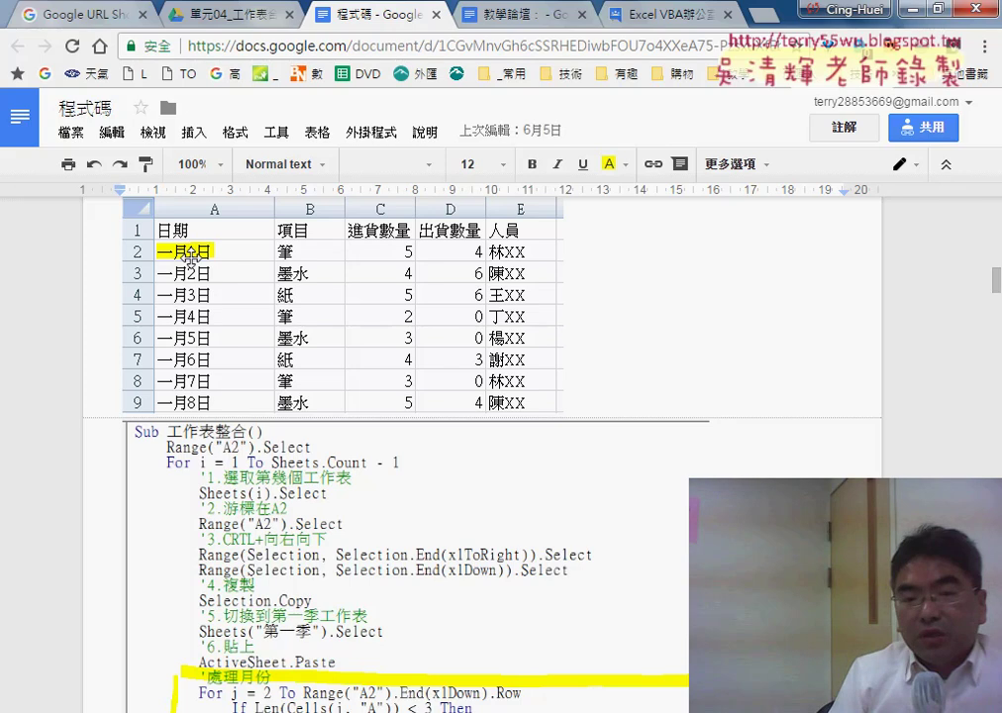
scroll(320, 456, "down", 3)
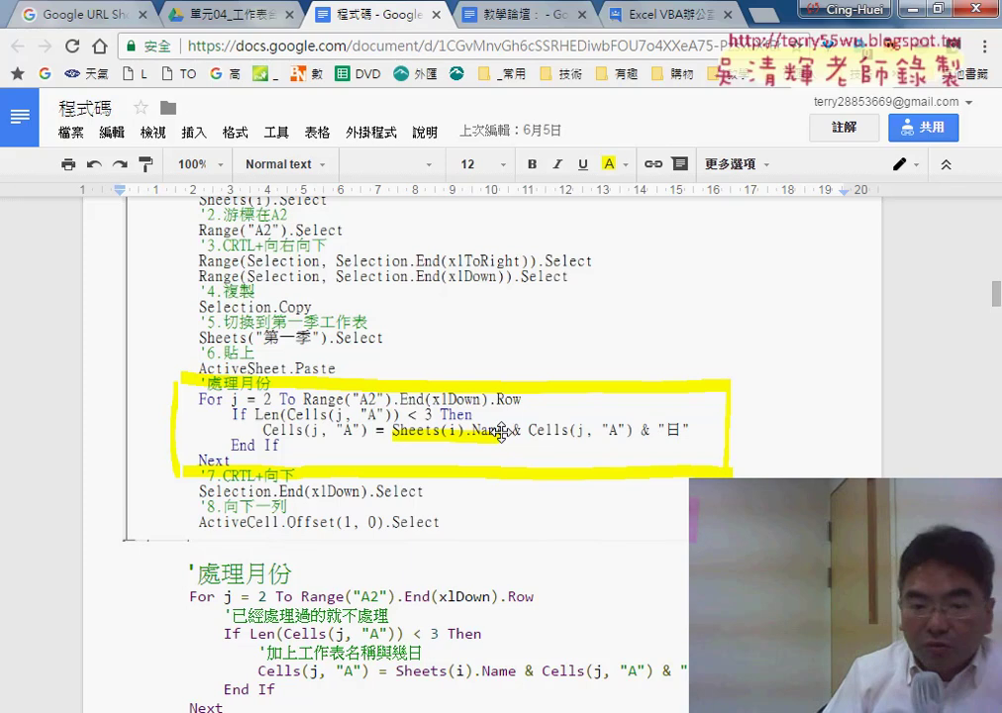
scroll(345, 426, "up", 2)
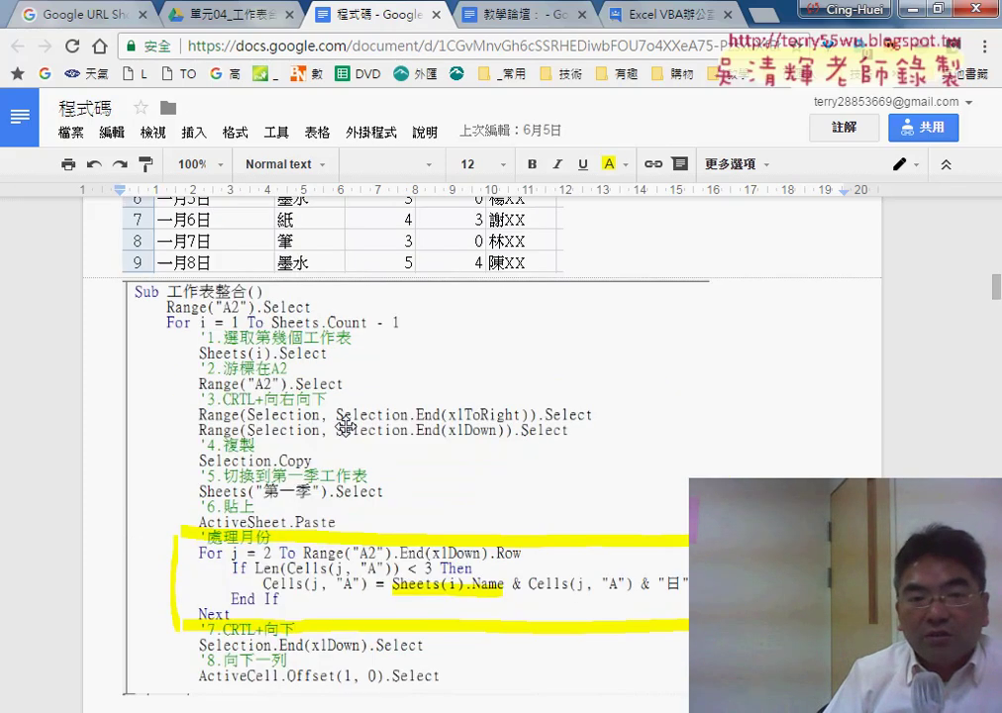
scroll(297, 377, "up", 1)
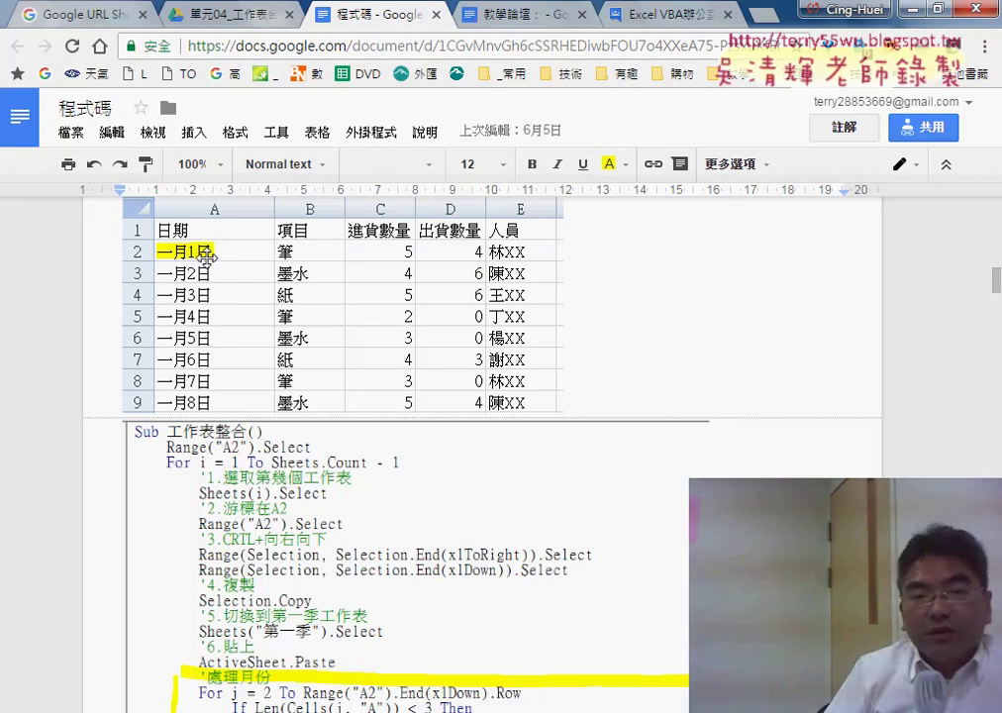
scroll(315, 449, "down", 1)
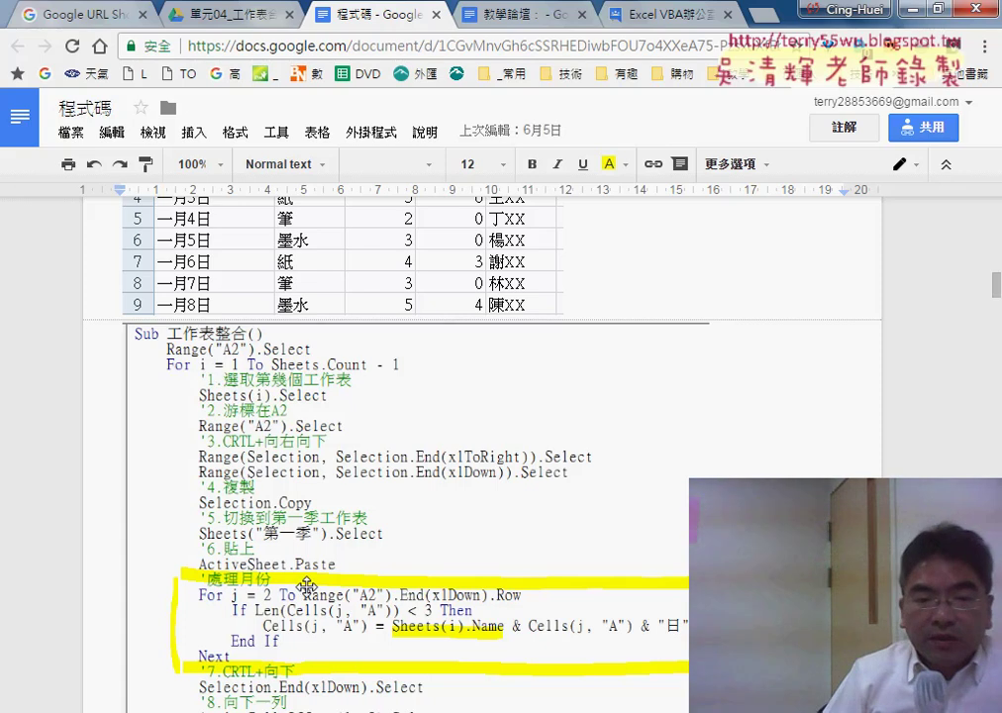
scroll(306, 585, "down", 1)
scroll(308, 587, "down", 1)
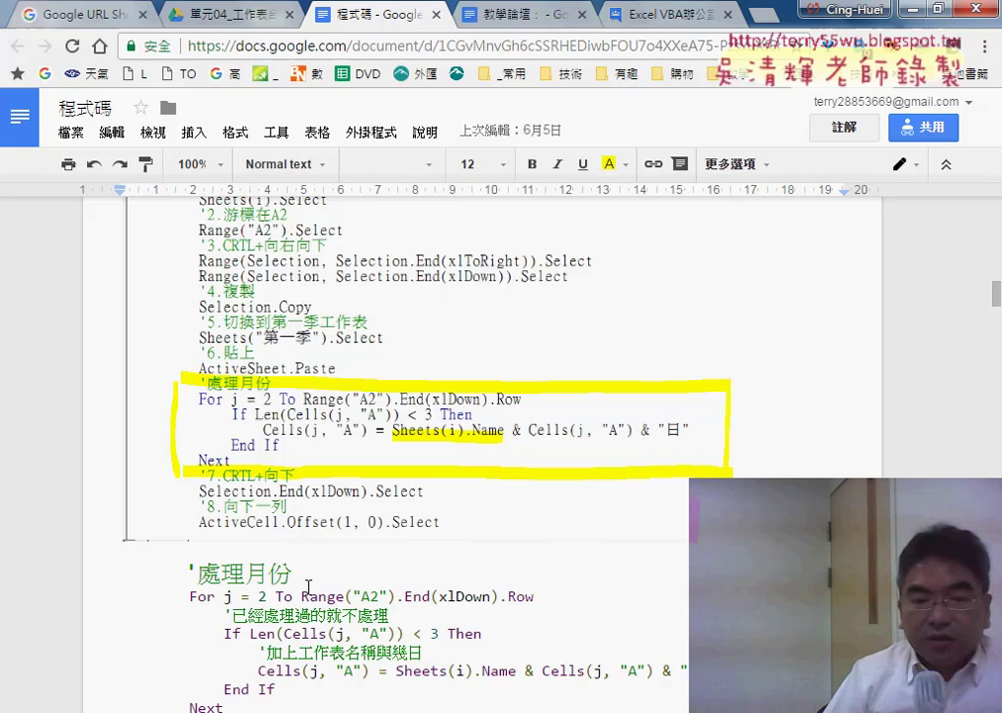
scroll(307, 585, "down", 1)
scroll(306, 585, "down", 1)
scroll(307, 586, "down", 1)
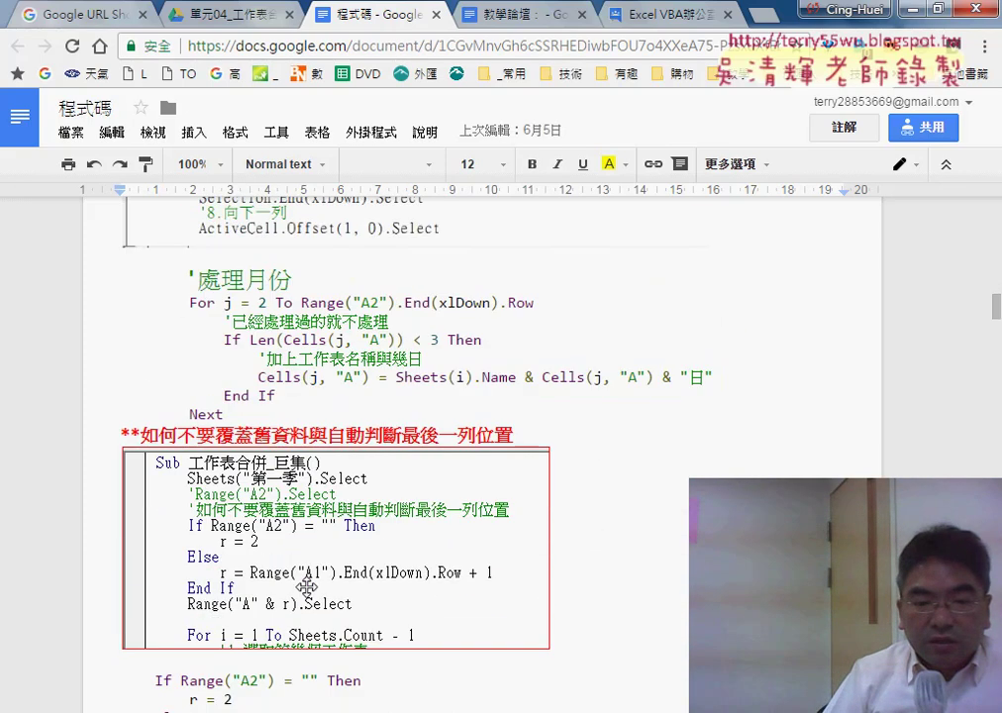
scroll(308, 588, "down", 2)
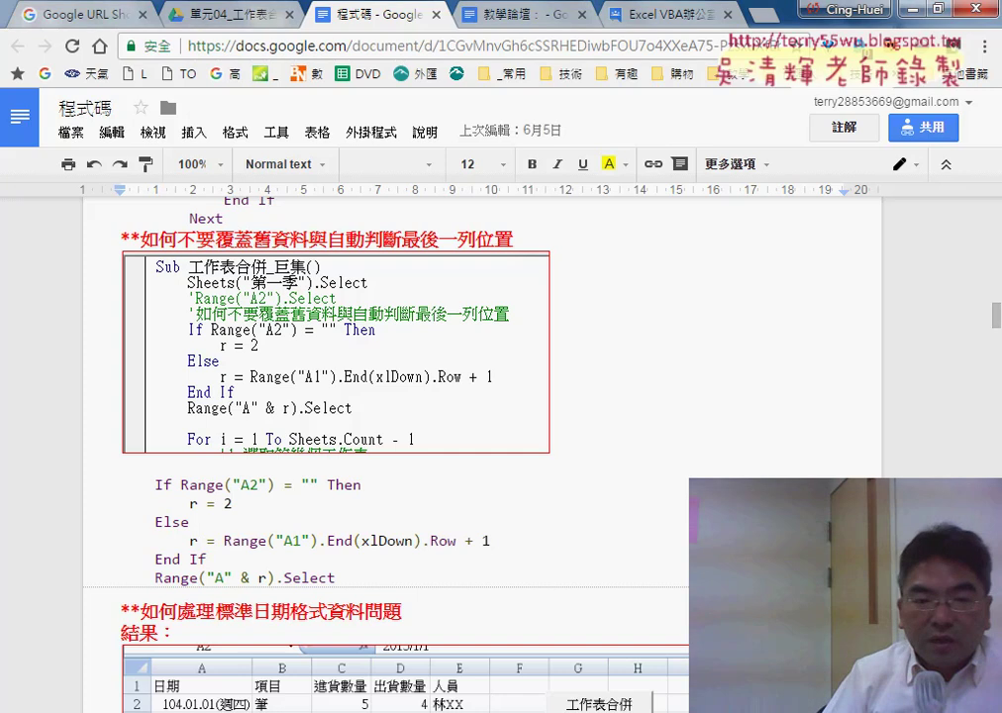
key("alt+Tab")
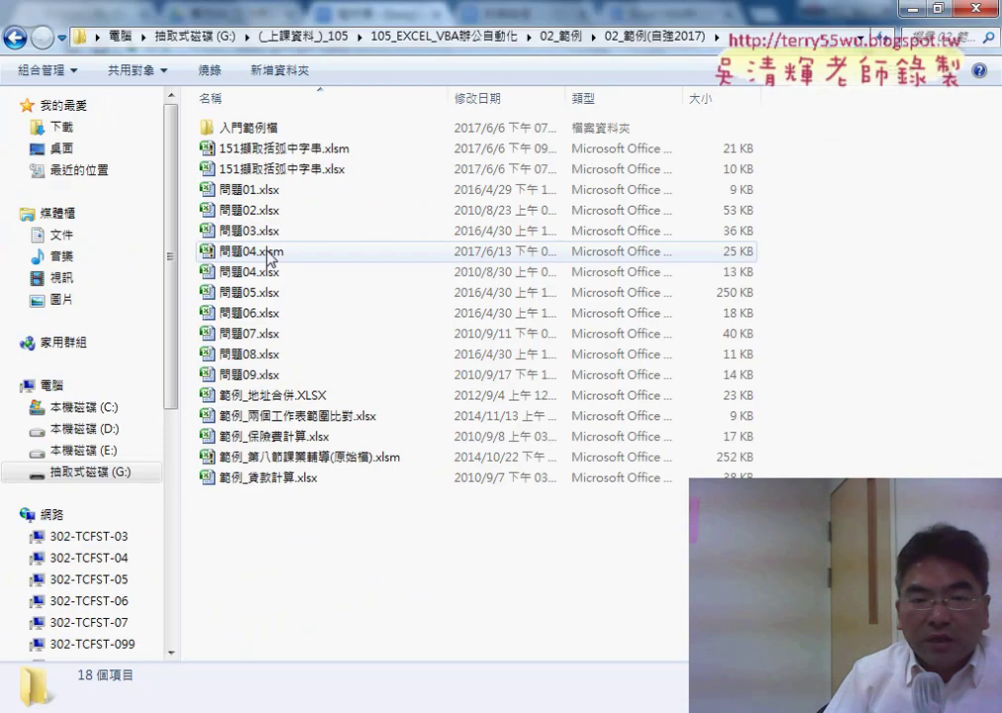
Open the 問題04.xlsm workbook from the example folder
left_click(269, 259)
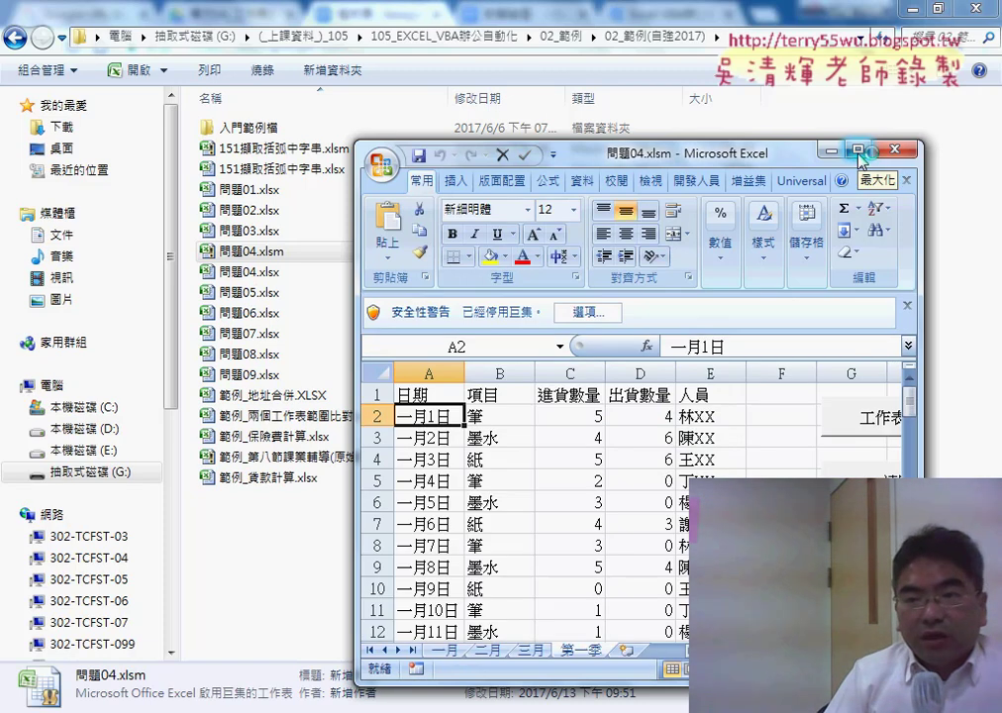
Maximize 問題04.xlsm, highlight the disabled-macros warning, and bring up its security options
left_click(857, 150)
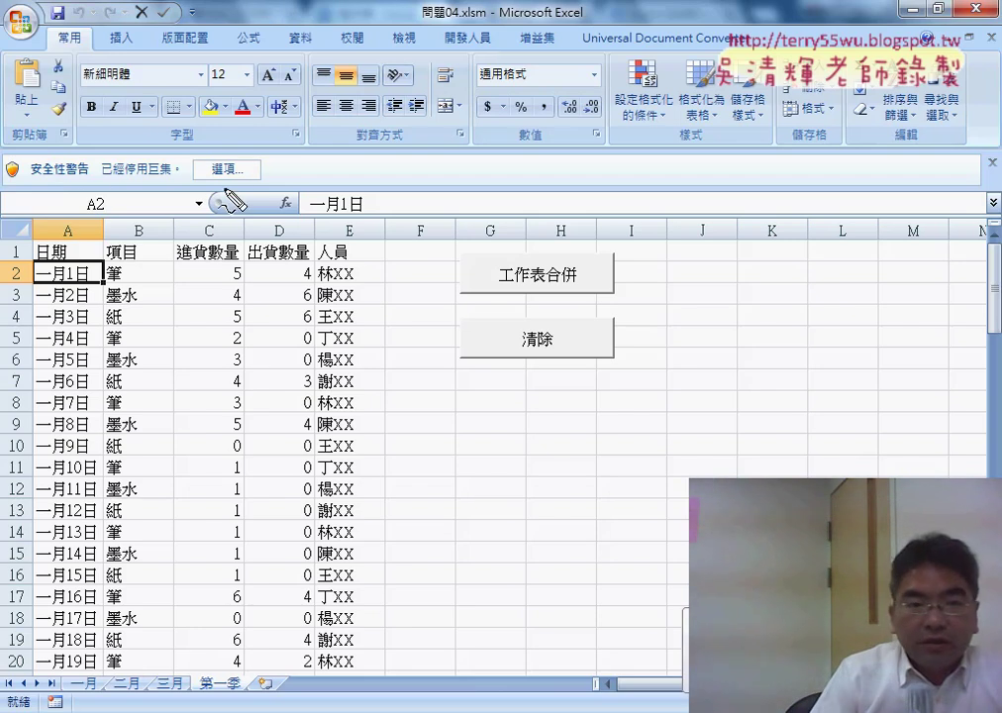
left_click_drag(213, 150, 262, 154)
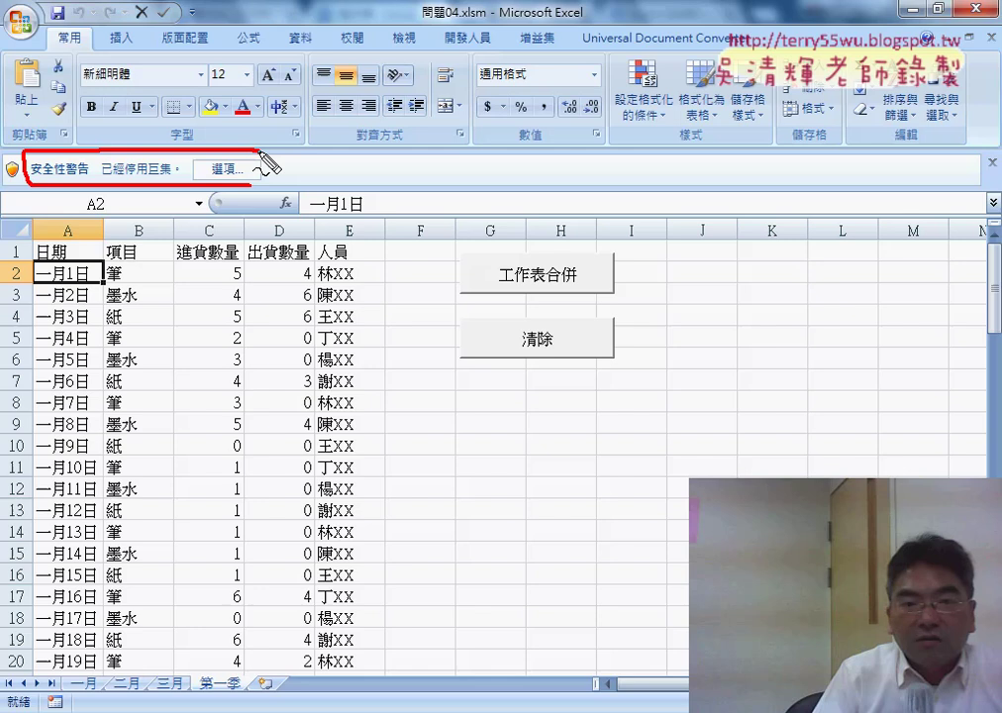
left_click_drag(329, 126, 263, 157)
left_click_drag(269, 145, 281, 156)
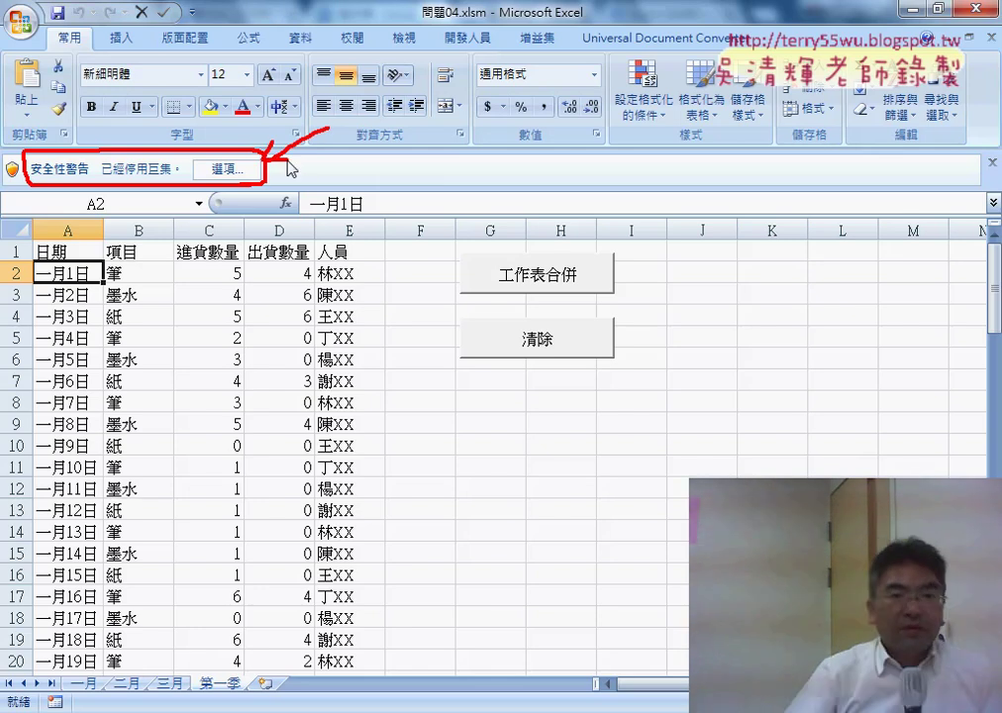
key("Escape")
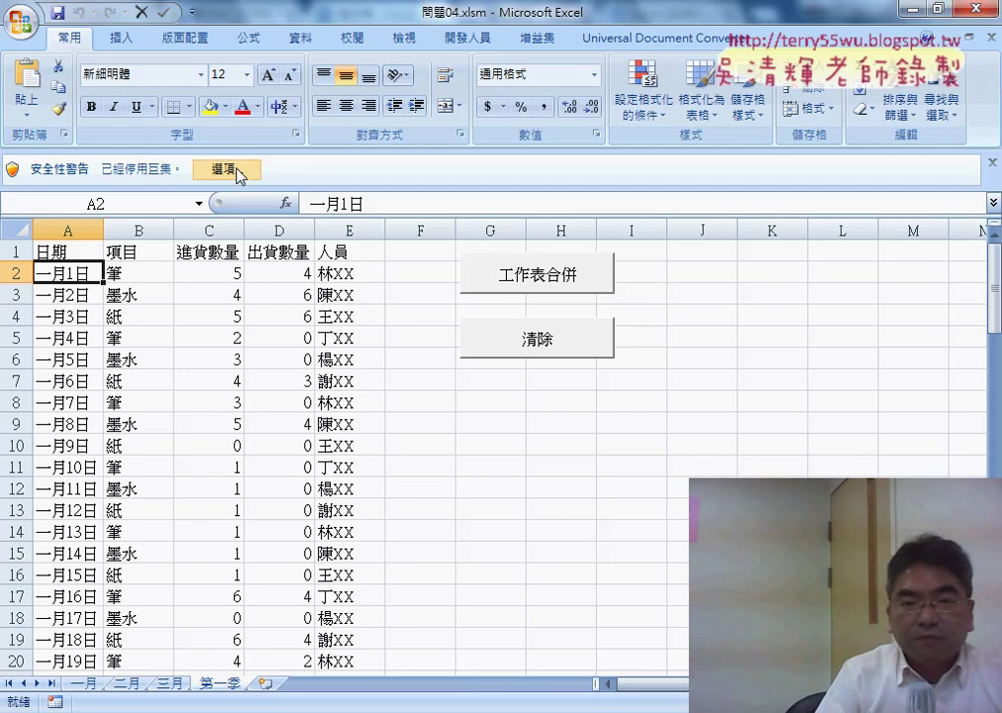
left_click(240, 171)
Choose 啟用這個內容 in the security dialog and confirm to enable the workbook's macros
left_click(363, 373)
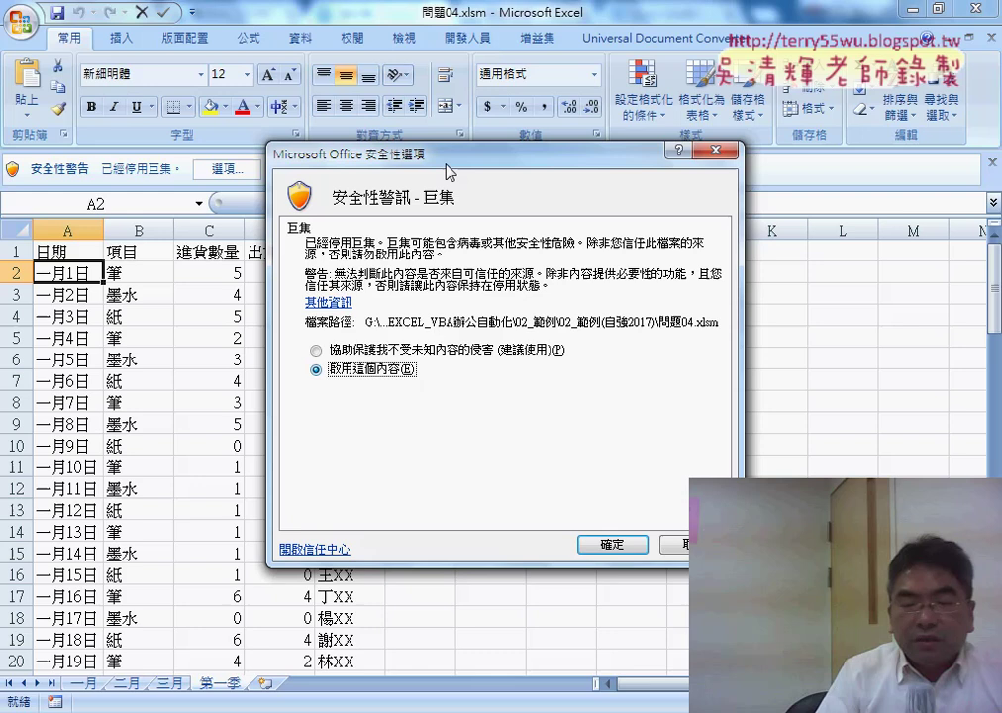
left_click_drag(327, 154, 436, 112)
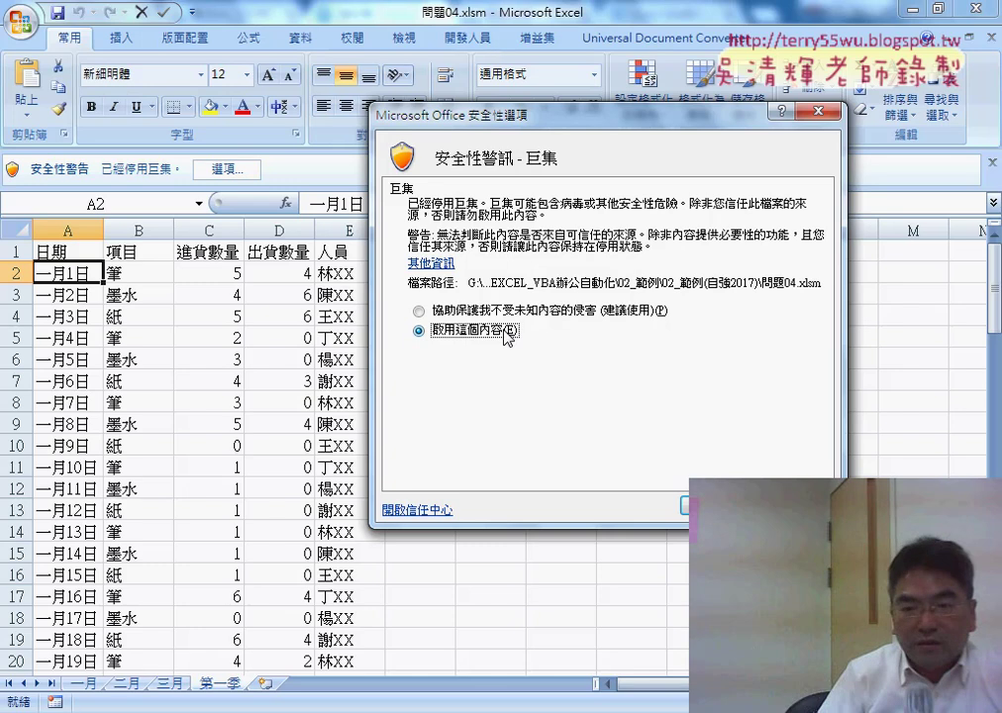
left_click(714, 506)
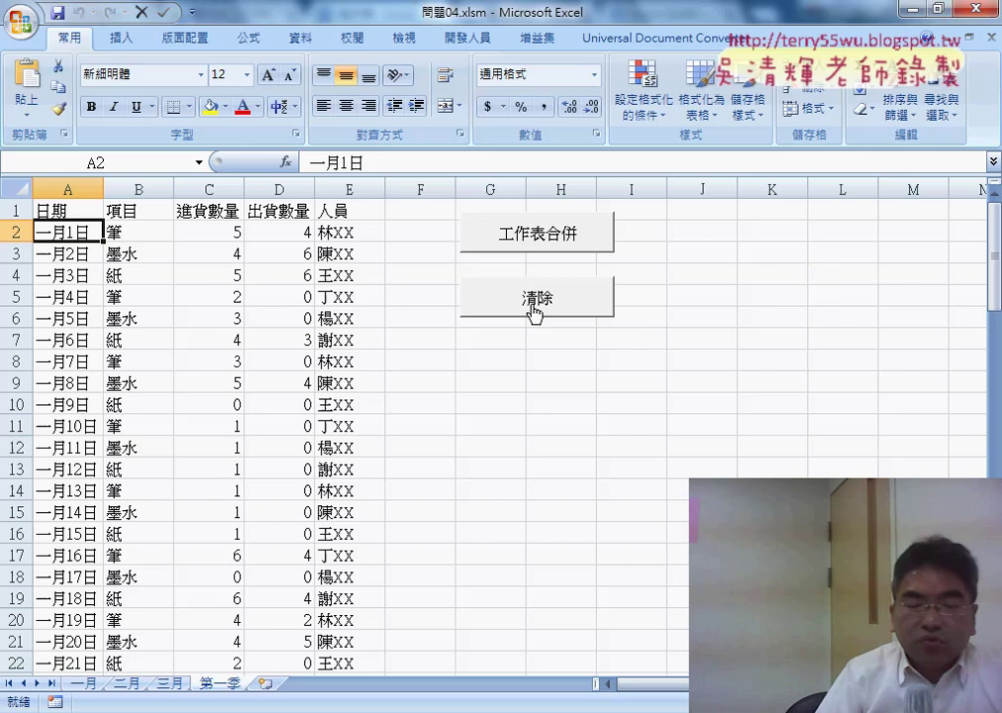
Clear 第一季 and rerun 工作表合併 to merge the 一月, 二月 and 三月 sheets
left_click(532, 307)
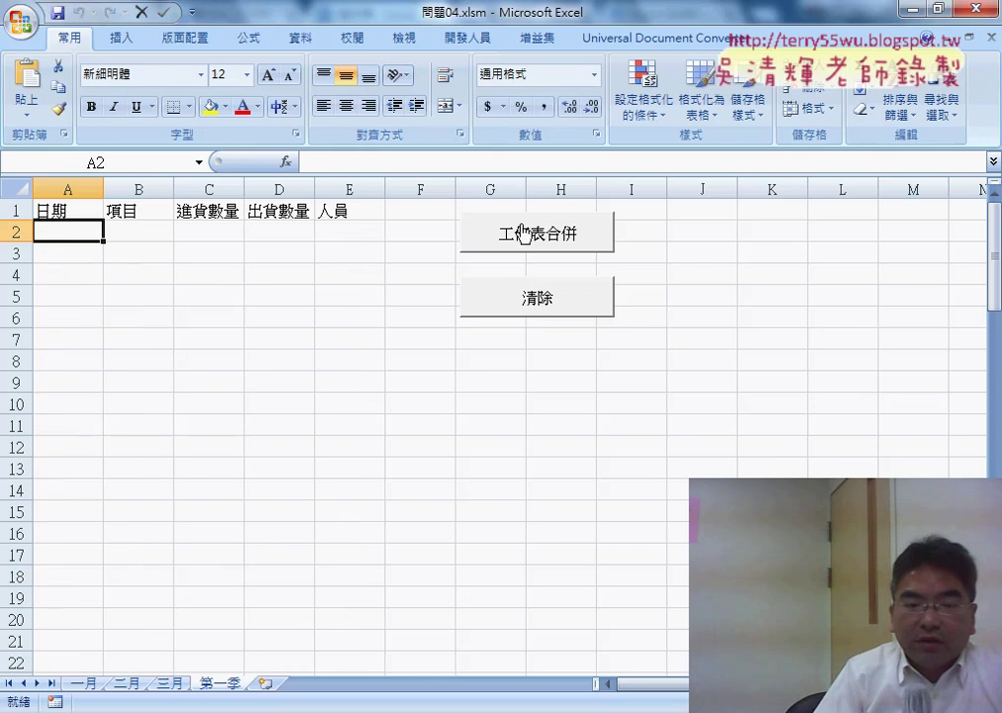
left_click(87, 683)
left_click(124, 683)
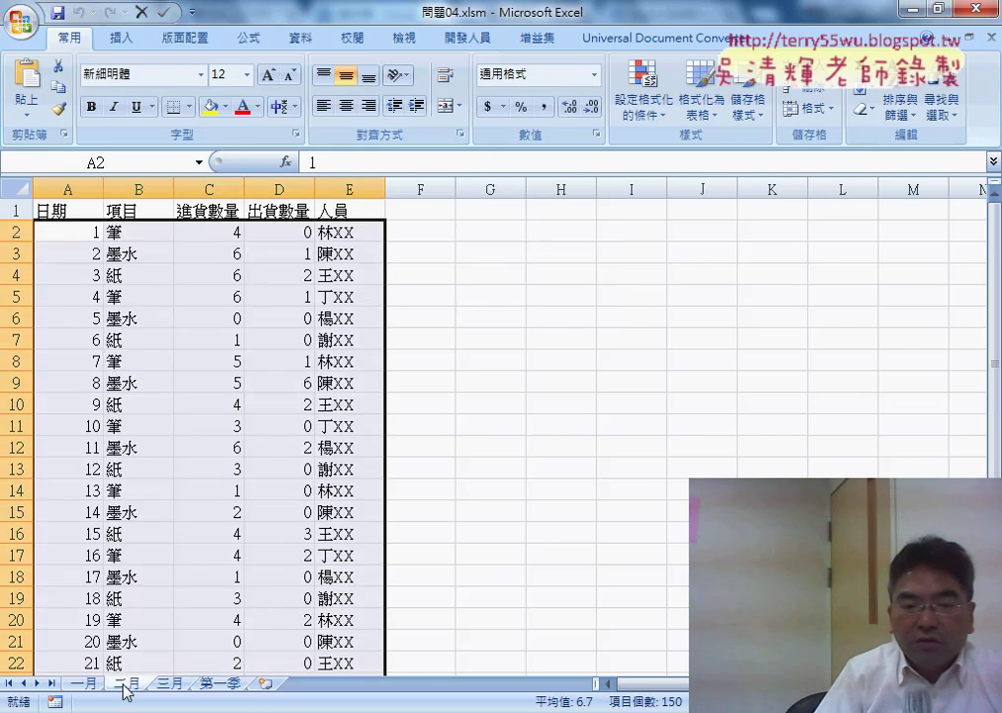
left_click(167, 683)
left_click(215, 683)
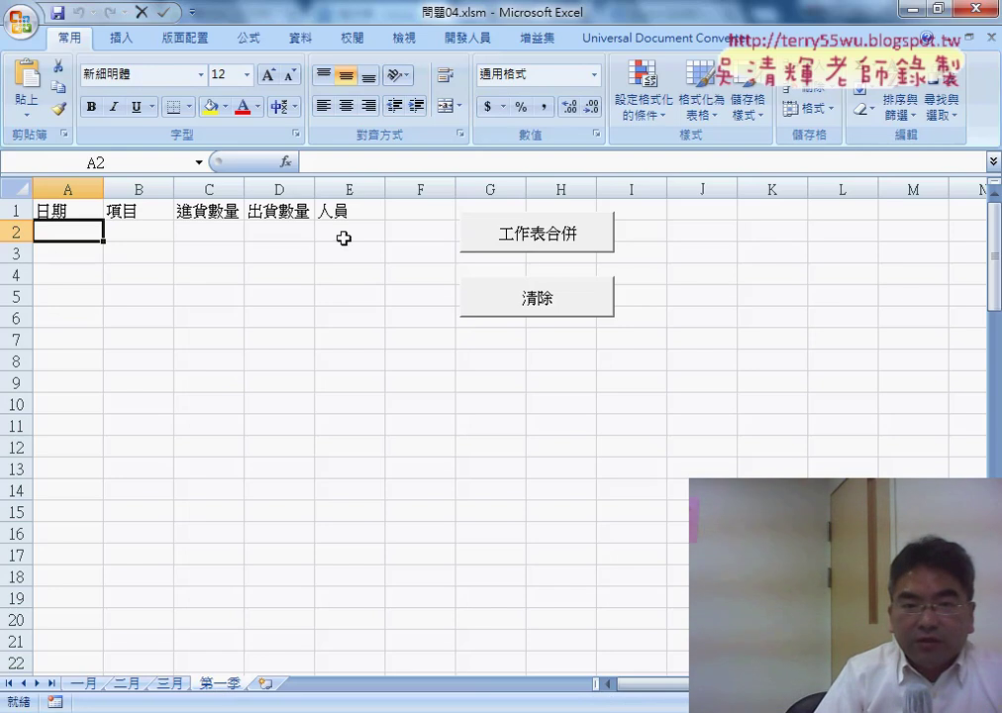
left_click(518, 249)
Compare 第一季's converted date in A2 with 一月's raw day numbers in A2 and A31
left_click(70, 237)
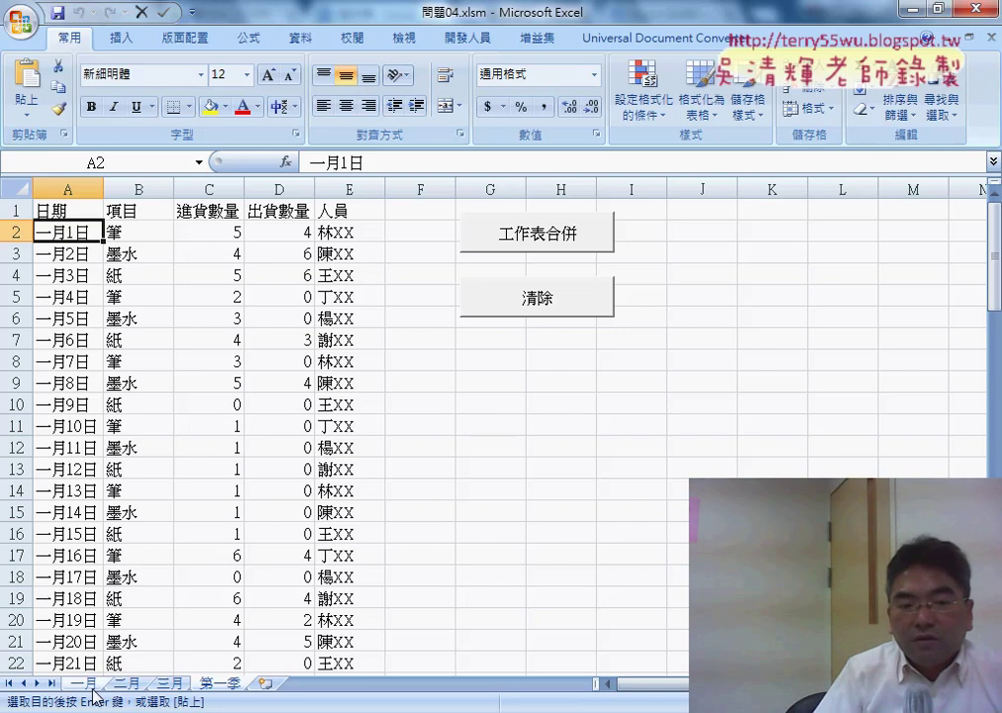
key("ctrl+v")
left_click(80, 231)
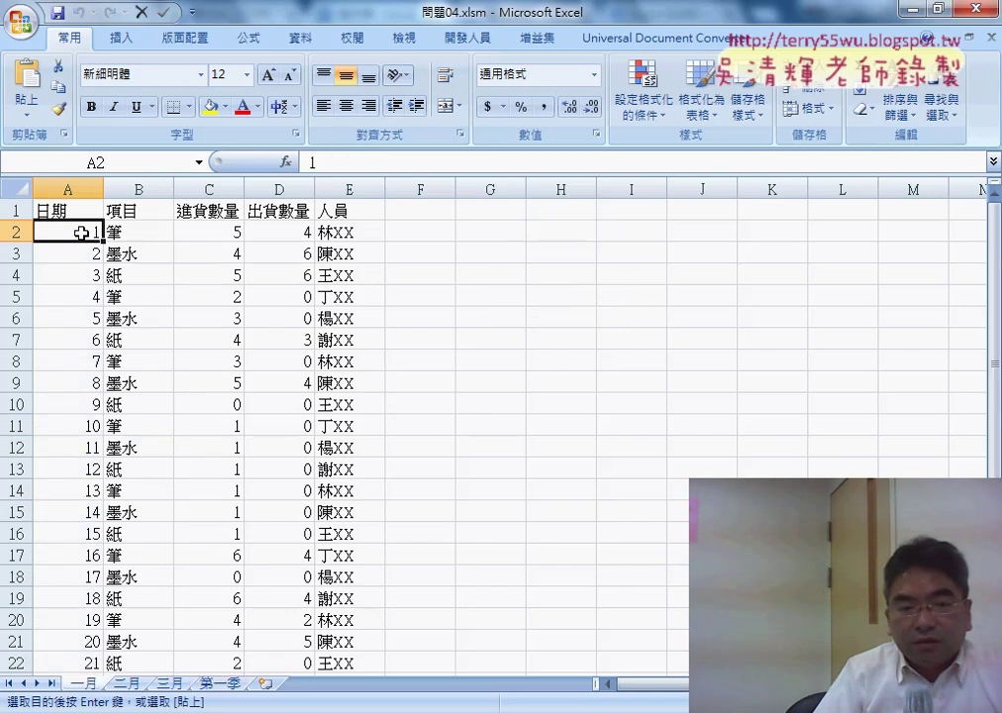
scroll(80, 231, "down", 4)
left_click(89, 598)
scroll(89, 594, "up", 3)
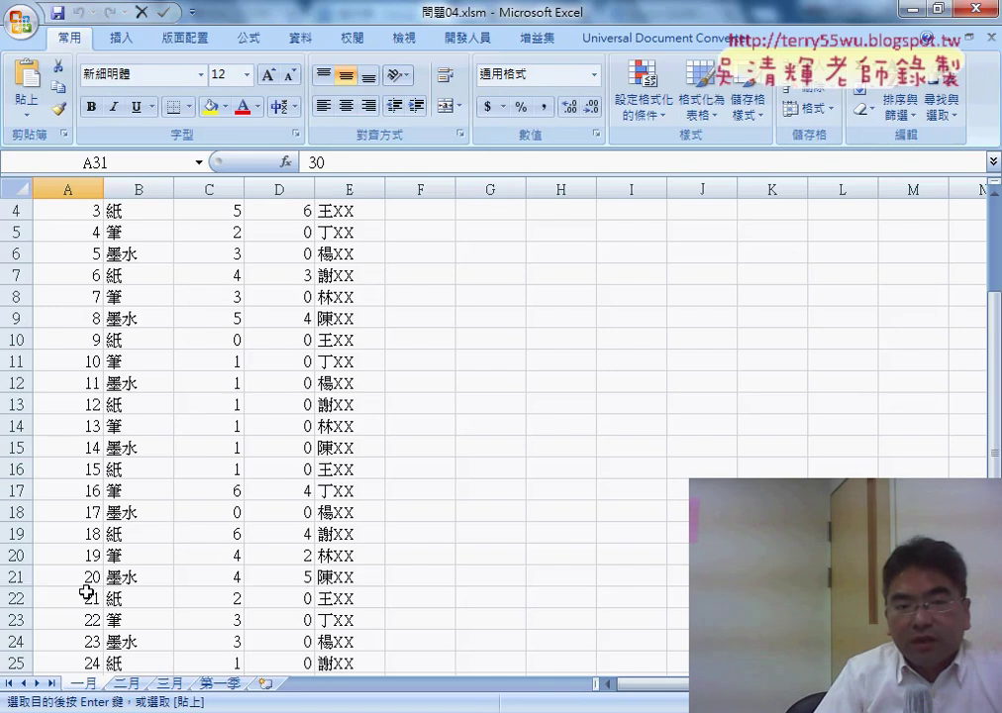
scroll(80, 592, "up", 1)
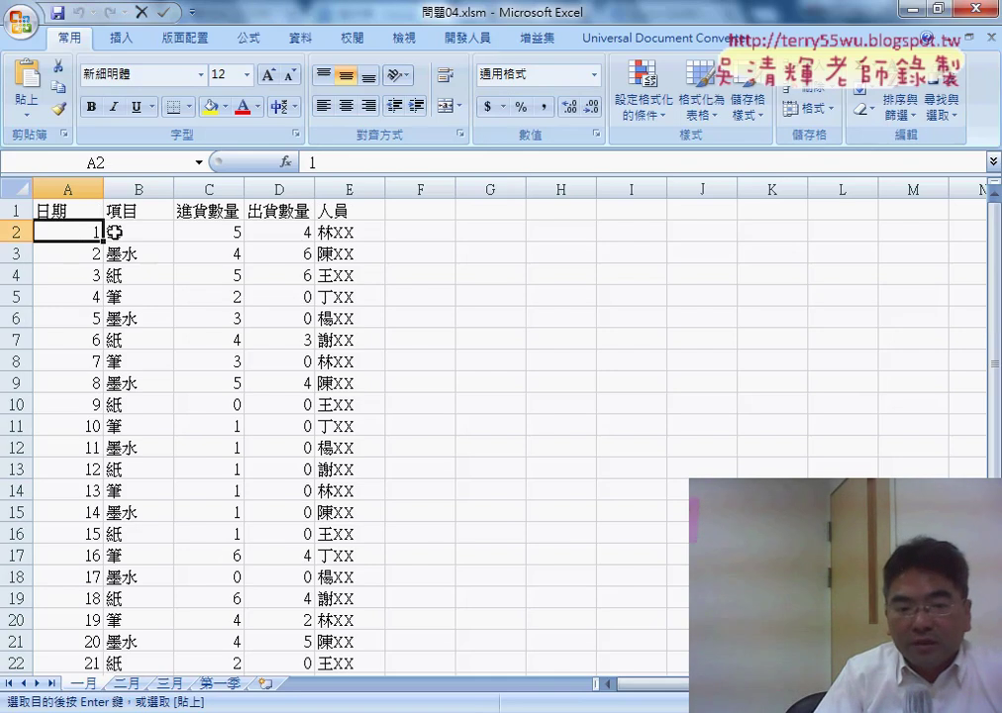
Scroll the merged 第一季 sheet down to row 91, ending at 三月30日
left_click(220, 683)
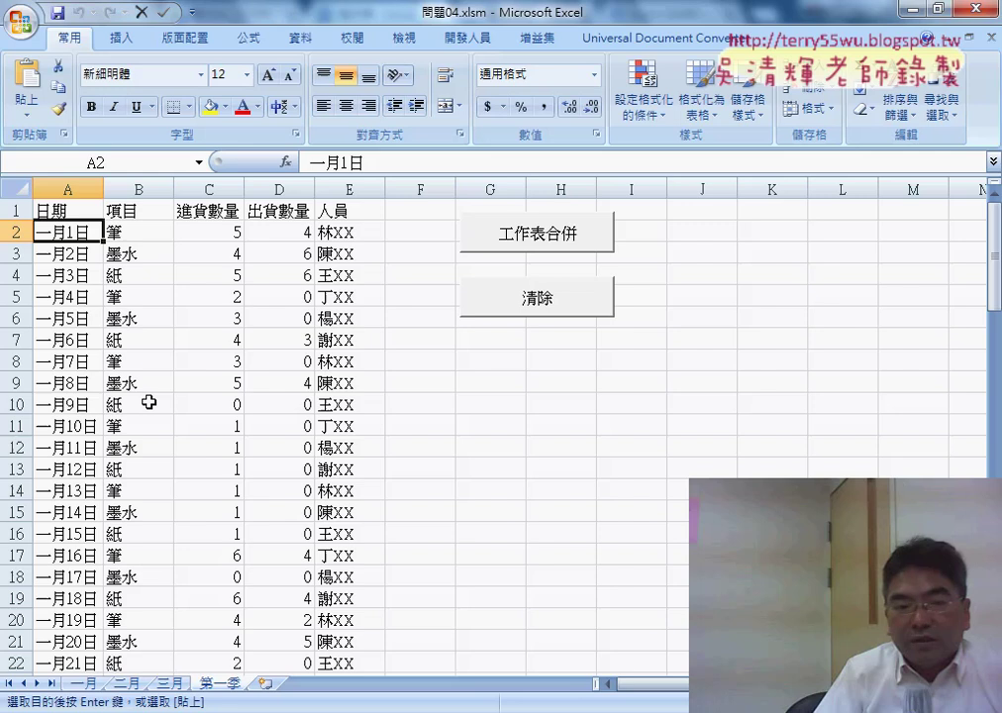
scroll(72, 327, "down", 3)
scroll(74, 356, "down", 4)
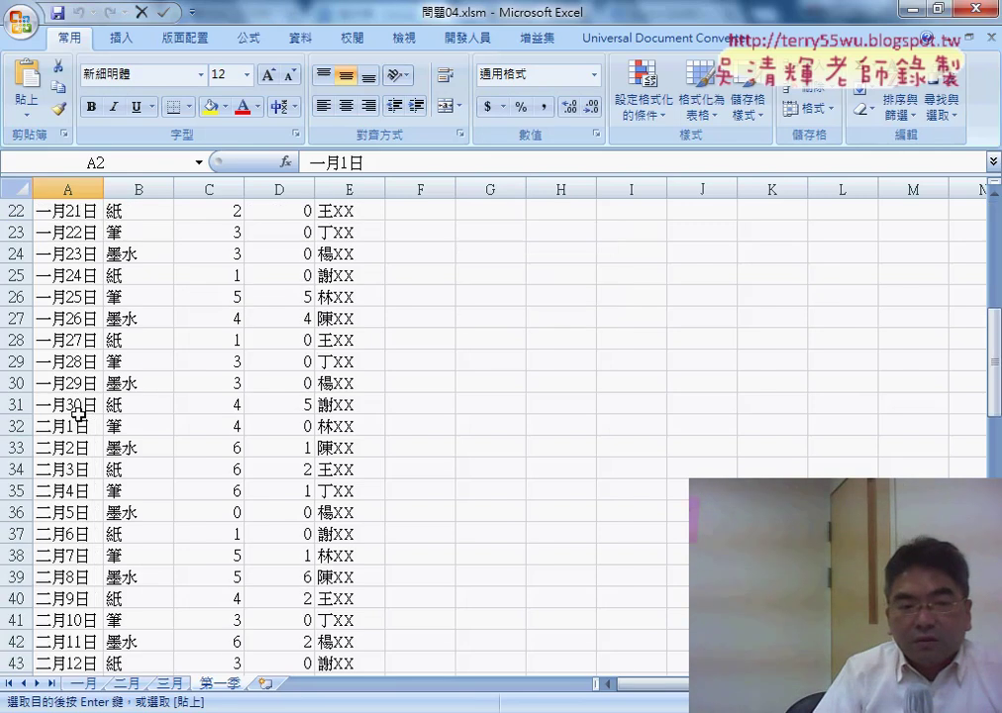
scroll(77, 425, "down", 3)
scroll(77, 448, "down", 6)
scroll(77, 448, "down", 3)
scroll(78, 448, "down", 2)
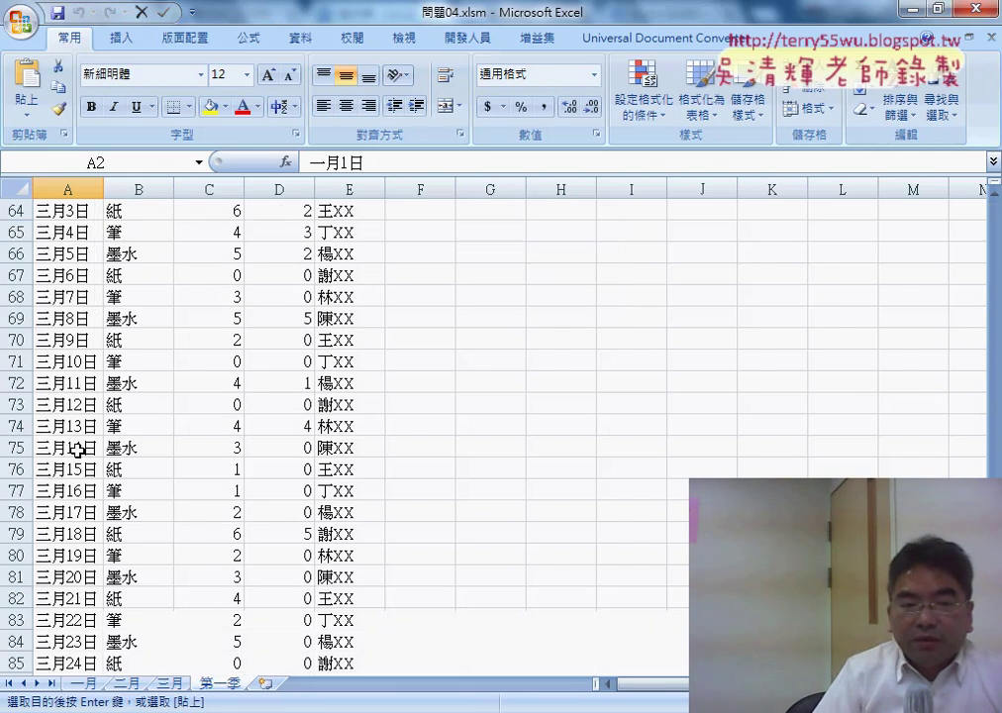
scroll(77, 447, "down", 2)
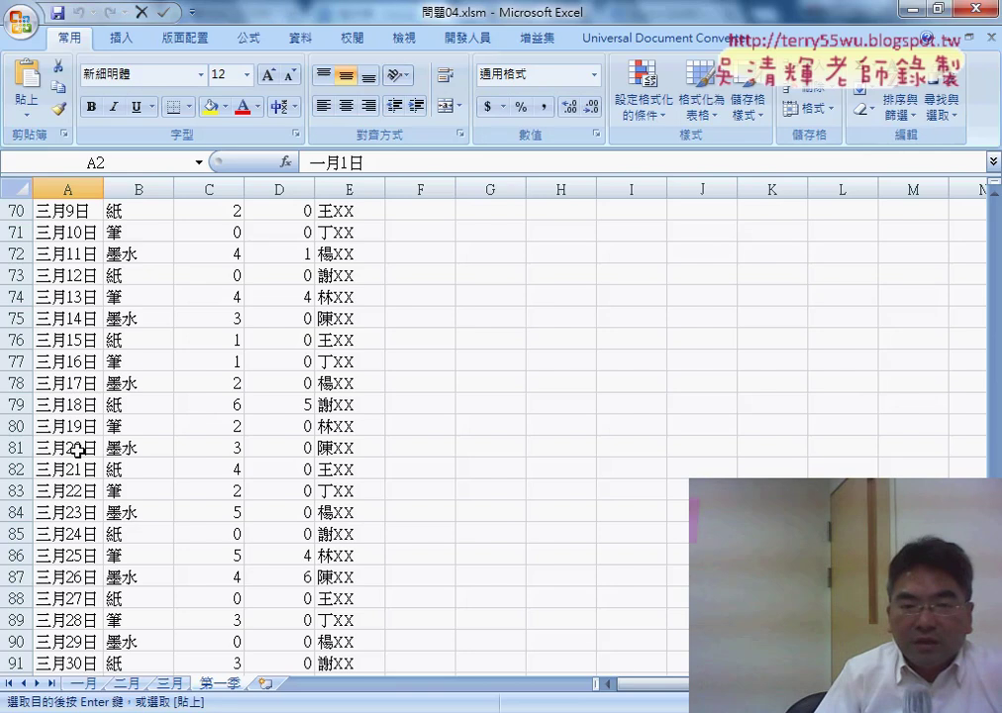
scroll(78, 448, "down", 1)
scroll(77, 448, "down", 1)
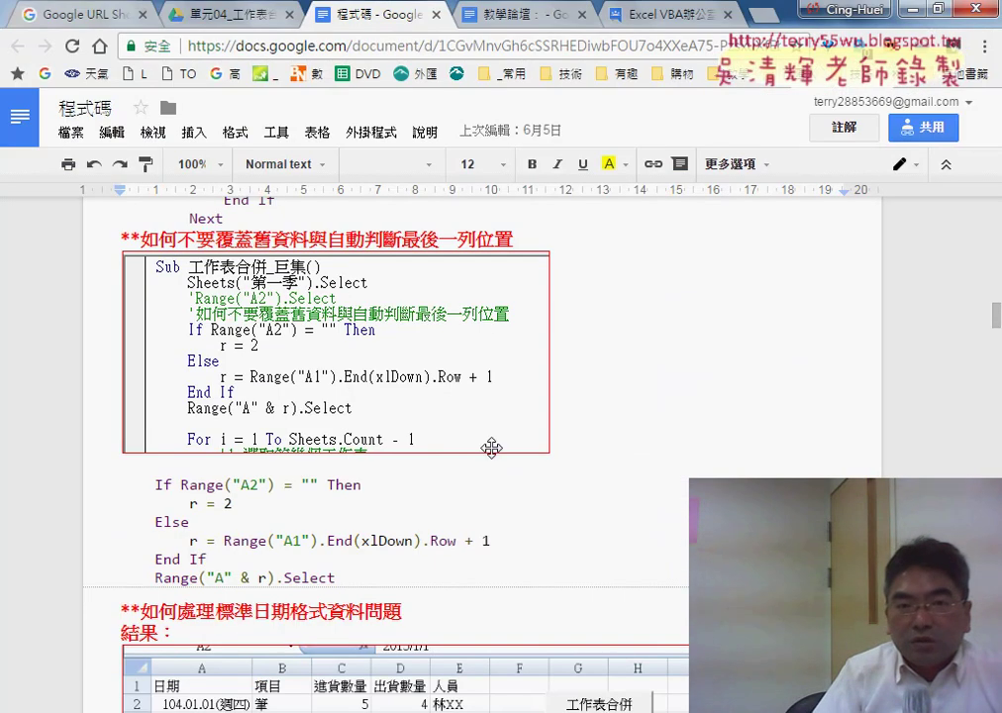
Browse the Drive course folder into _雲端白板畫面 > 單元04_工作表合併 and select 程式碼
left_click(233, 22)
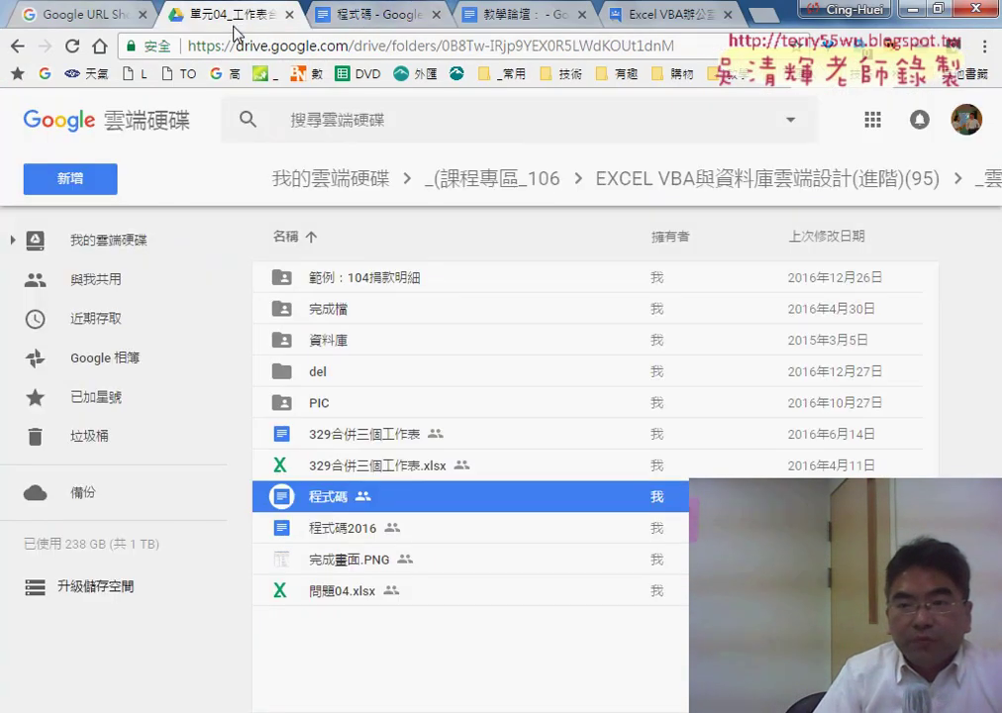
left_click(893, 188)
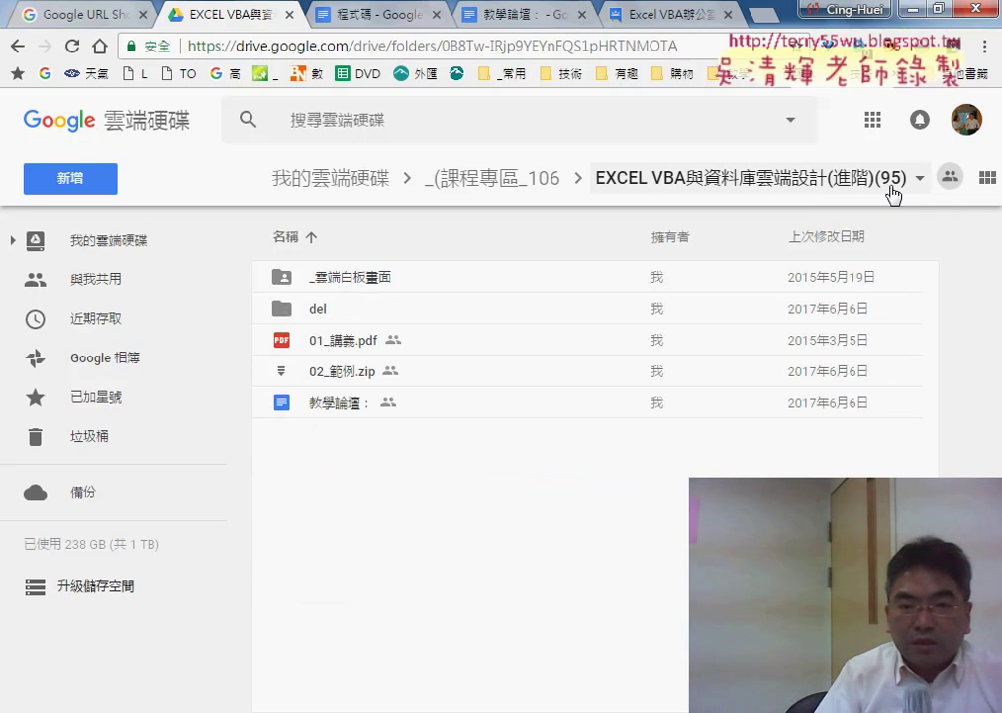
double_click(387, 282)
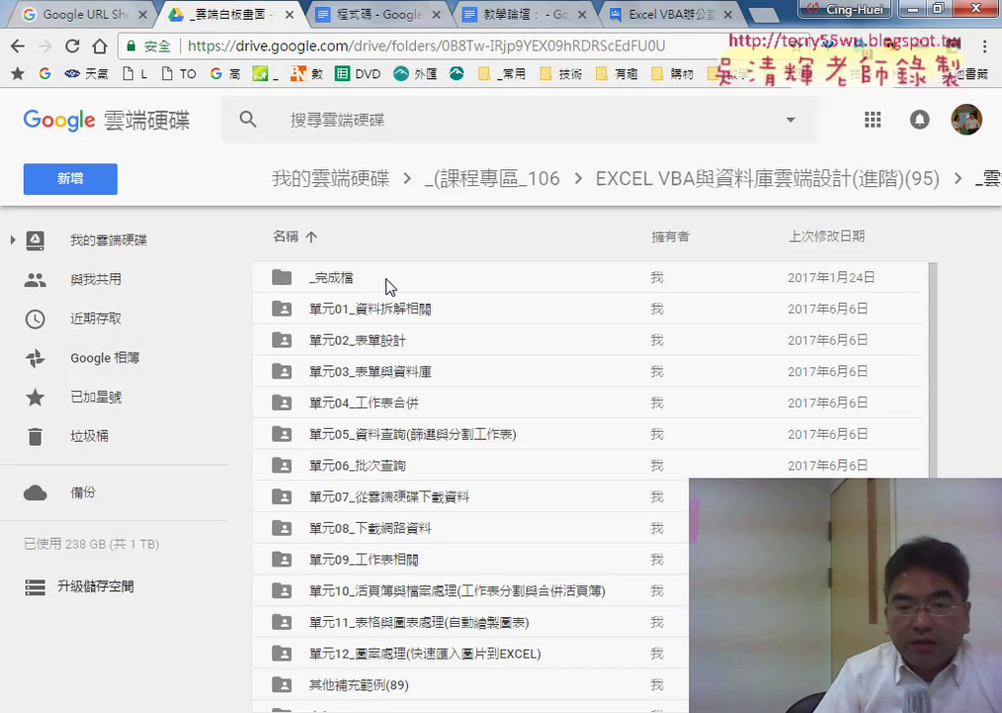
double_click(377, 415)
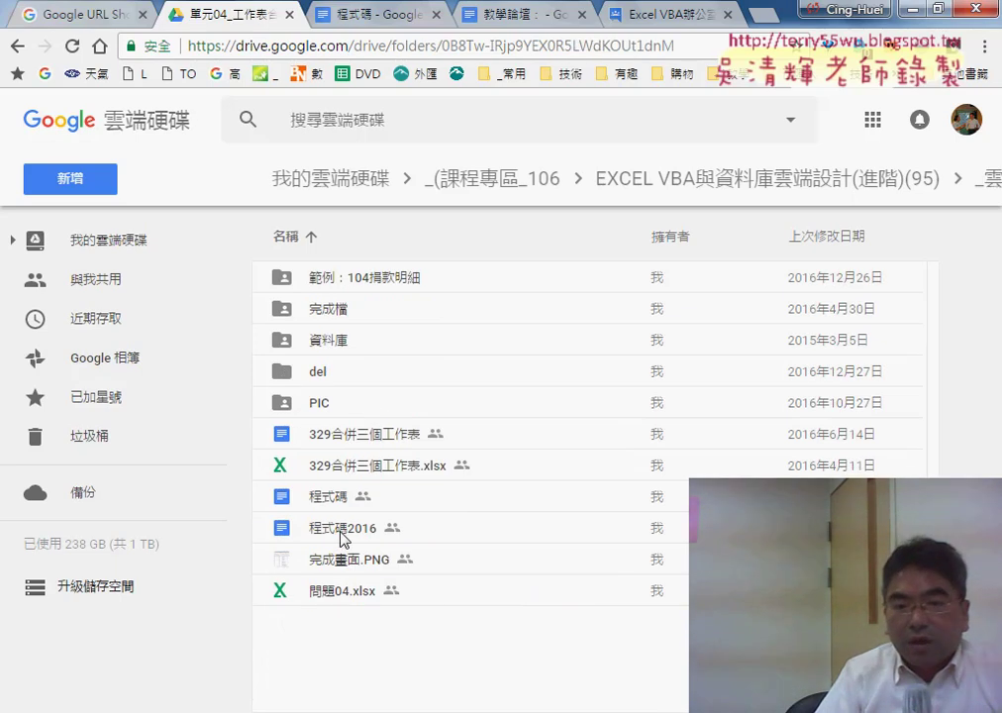
left_click(323, 502)
Review the 程式碼 VBA notes, then return to the merged 第一季 sheet in Excel
left_click(363, 16)
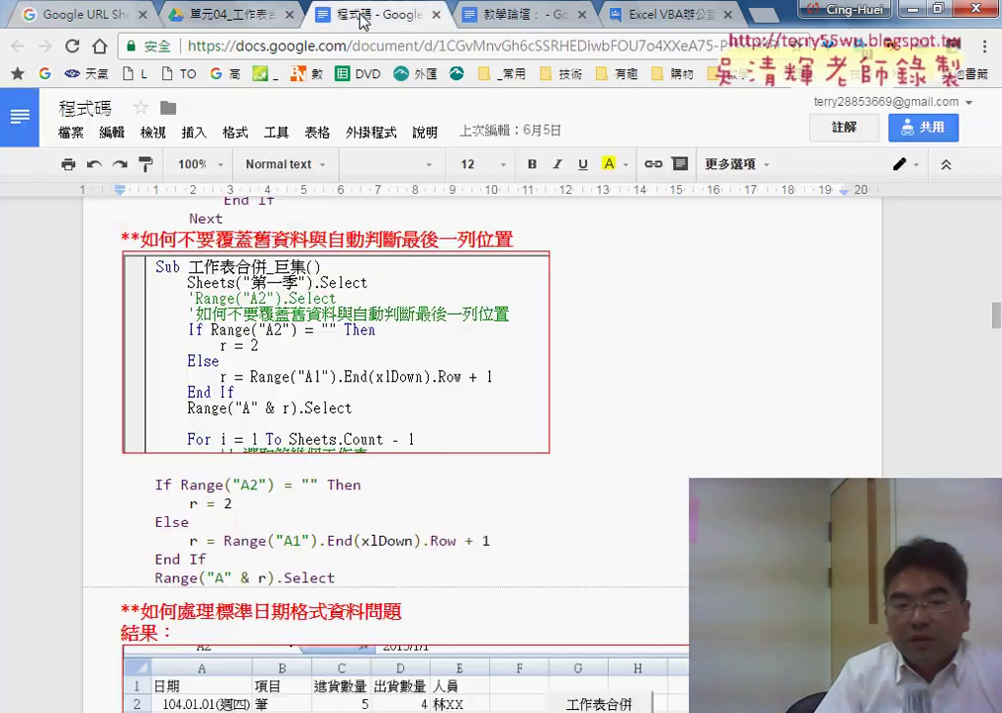
scroll(507, 354, "down", 3)
scroll(508, 354, "down", 3)
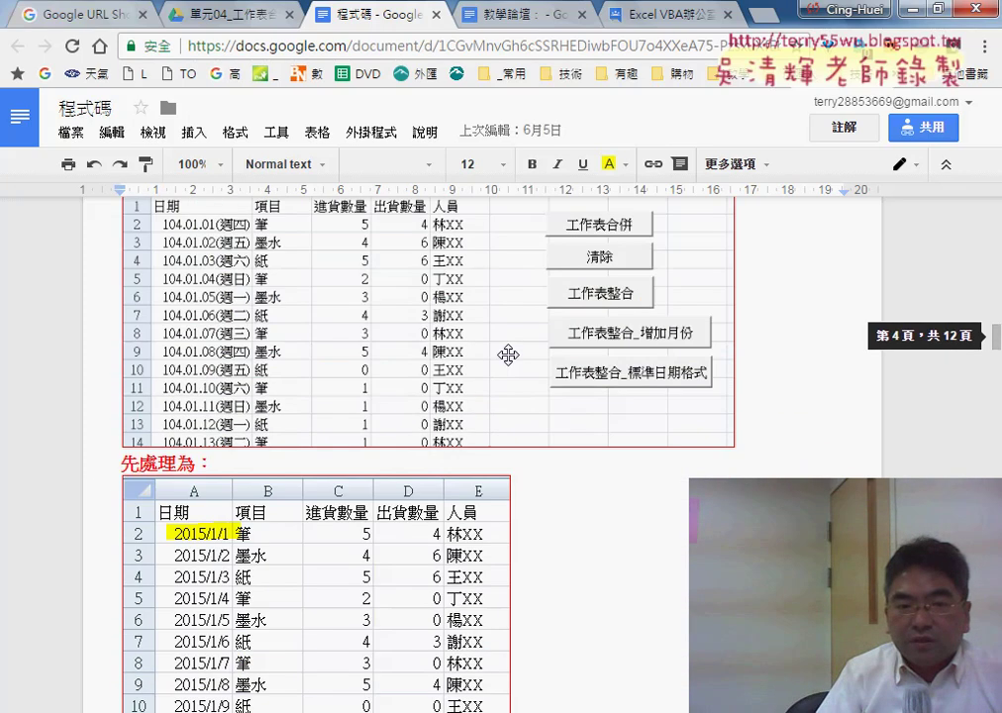
scroll(508, 355, "up", 1)
scroll(507, 355, "up", 1)
scroll(508, 355, "up", 2)
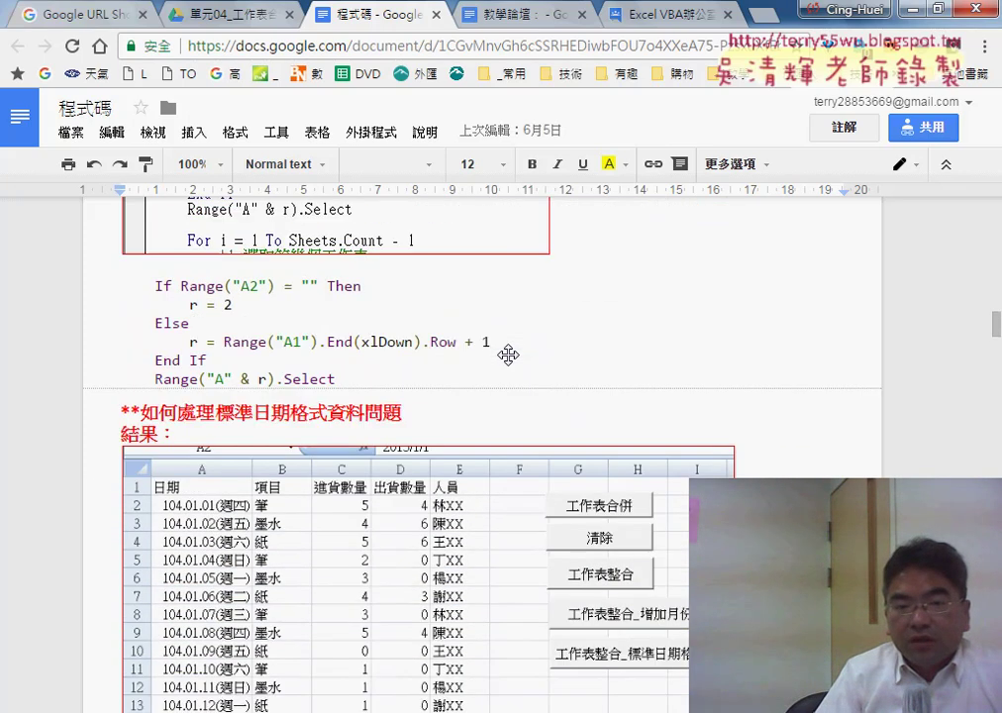
scroll(509, 357, "up", 1)
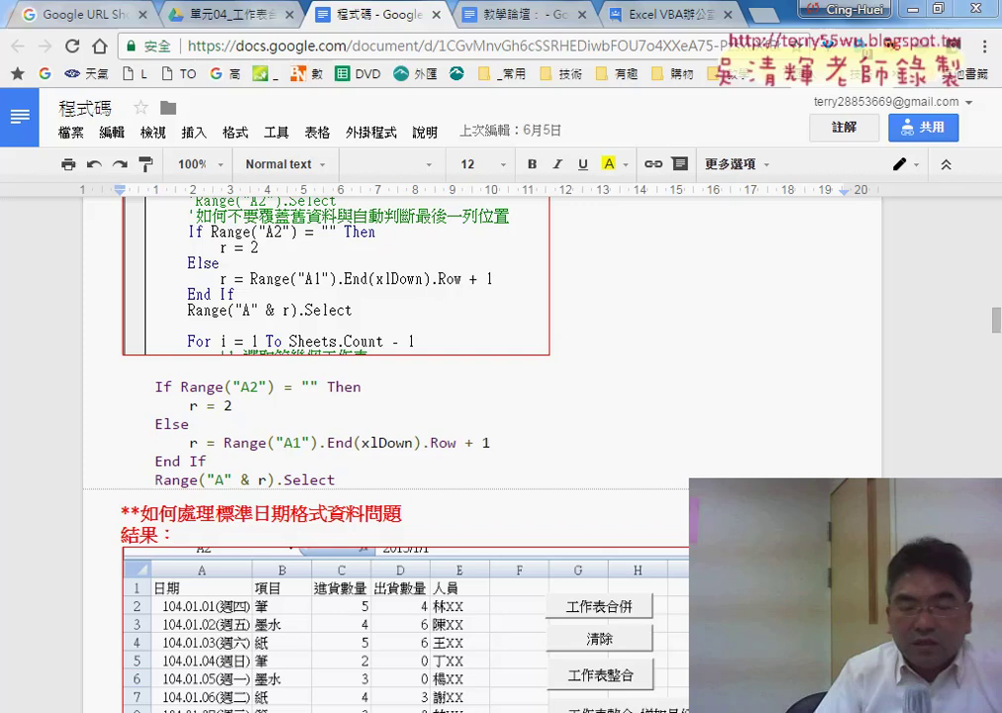
key("alt+Tab")
scroll(160, 395, "up", 10)
scroll(164, 396, "up", 6)
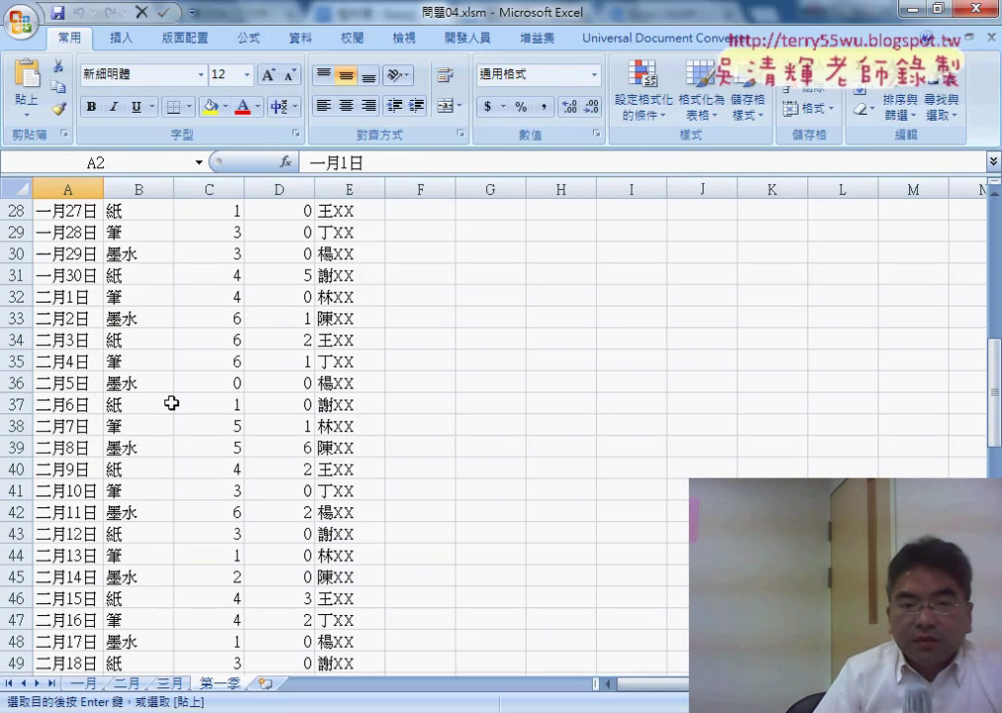
scroll(165, 394, "up", 8)
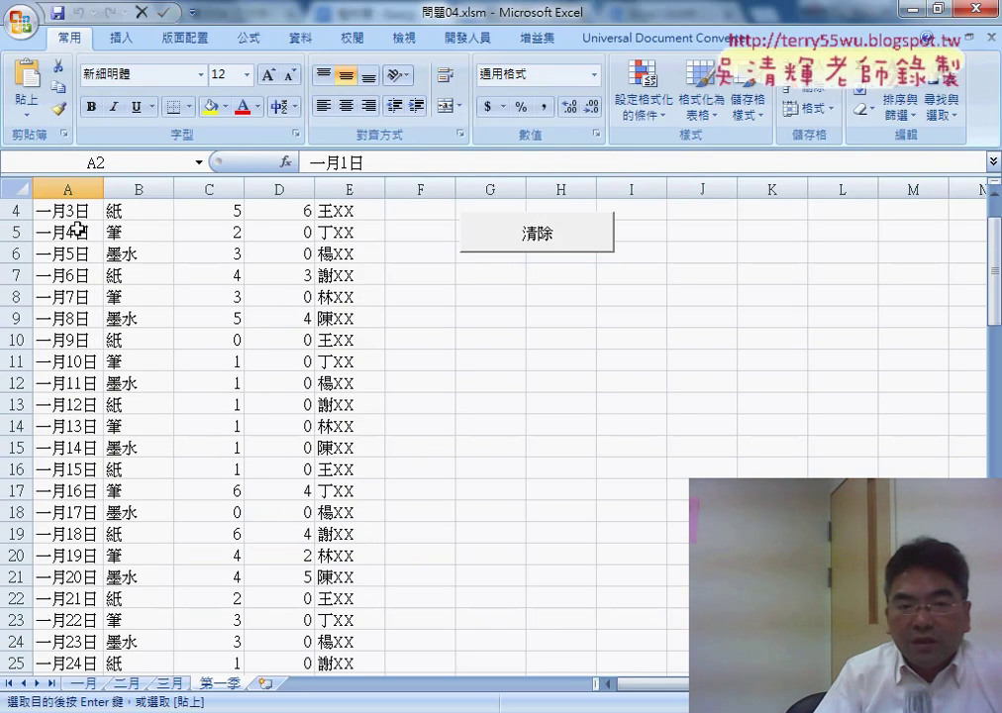
scroll(76, 231, "up", 1)
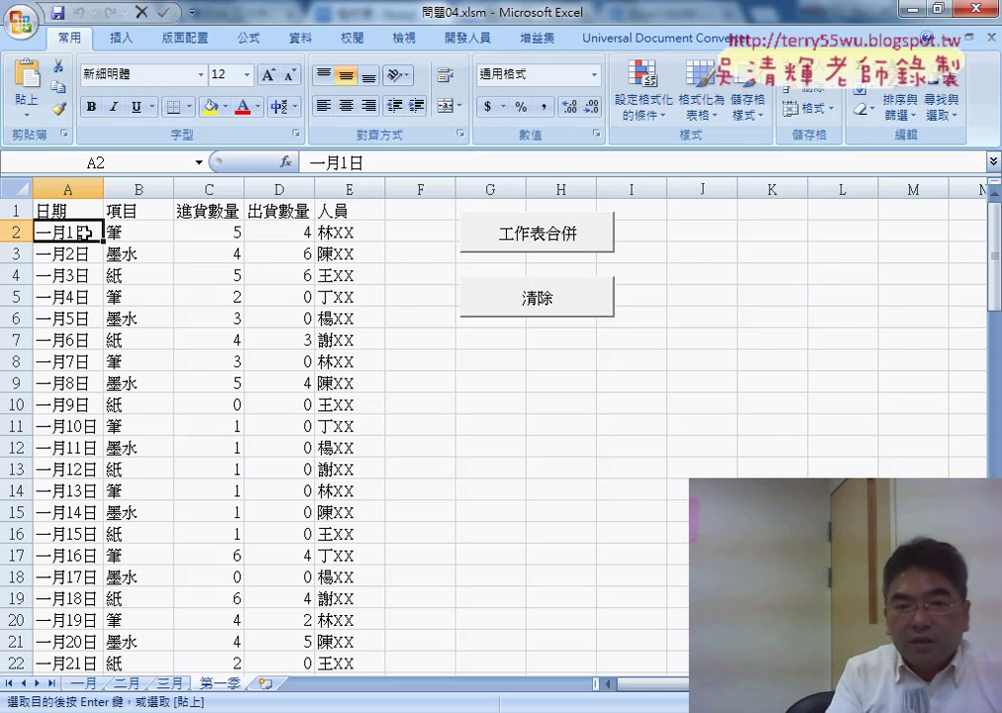
Replace 一月1日 in A2 with the date 2017/1/1 and check the cell
left_click_drag(310, 163, 342, 162)
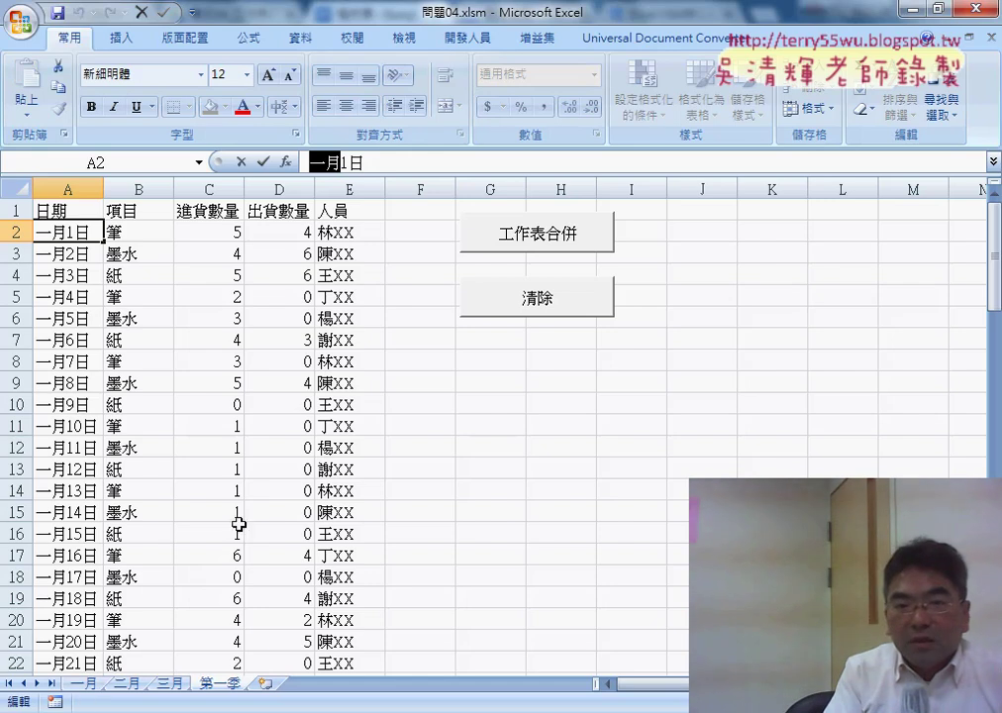
left_click(339, 161)
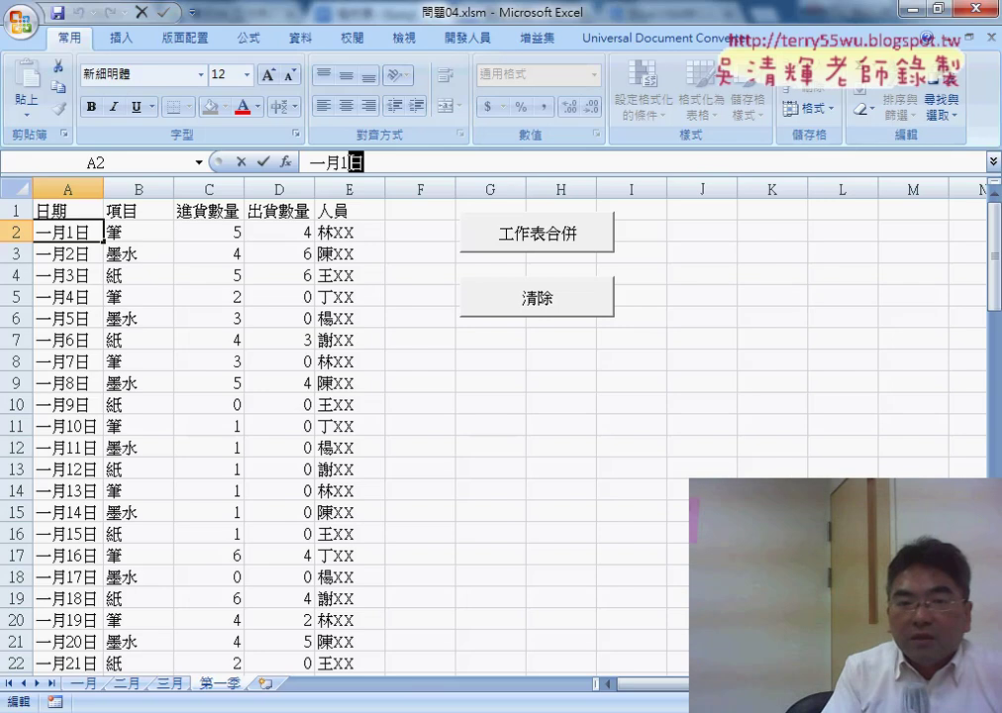
left_click(374, 162)
double_click(374, 161)
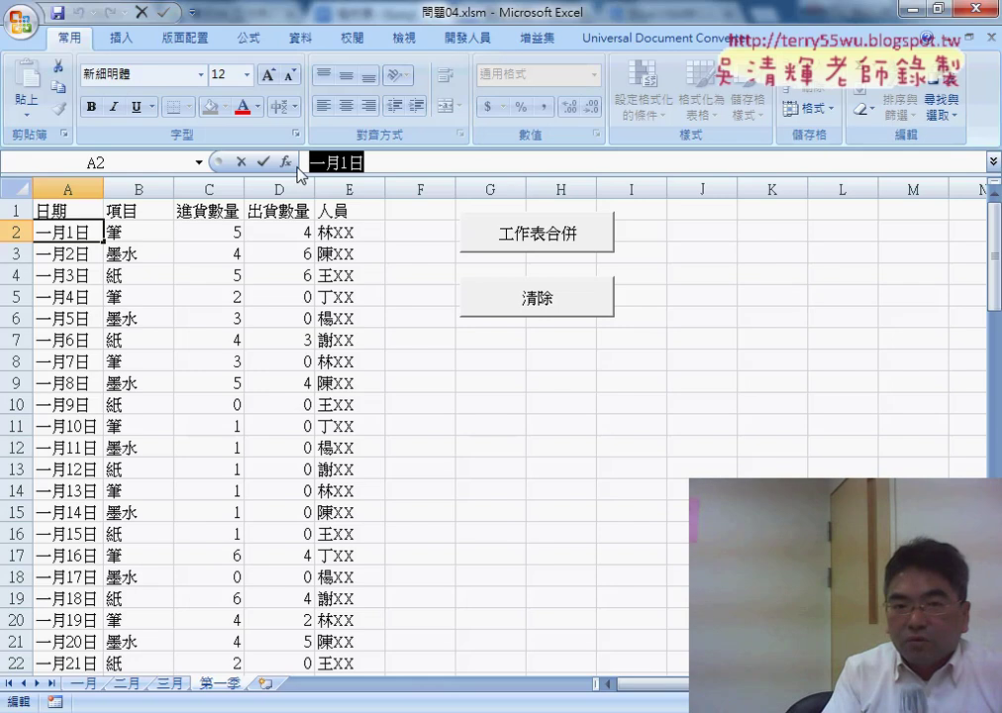
left_click_drag(310, 161, 334, 162)
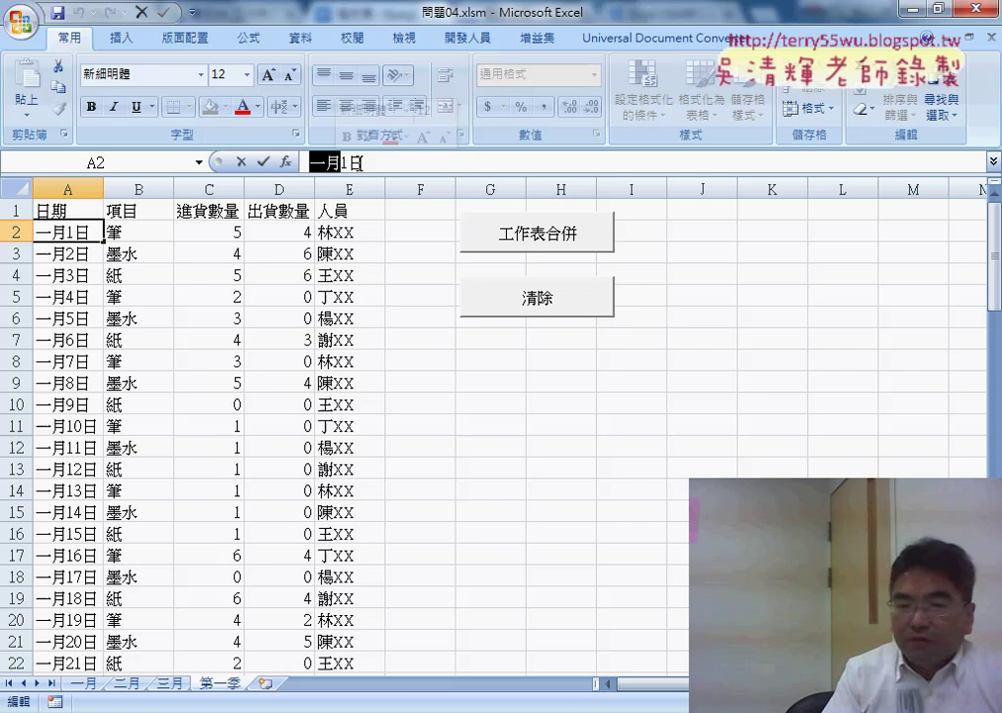
left_click_drag(364, 161, 302, 161)
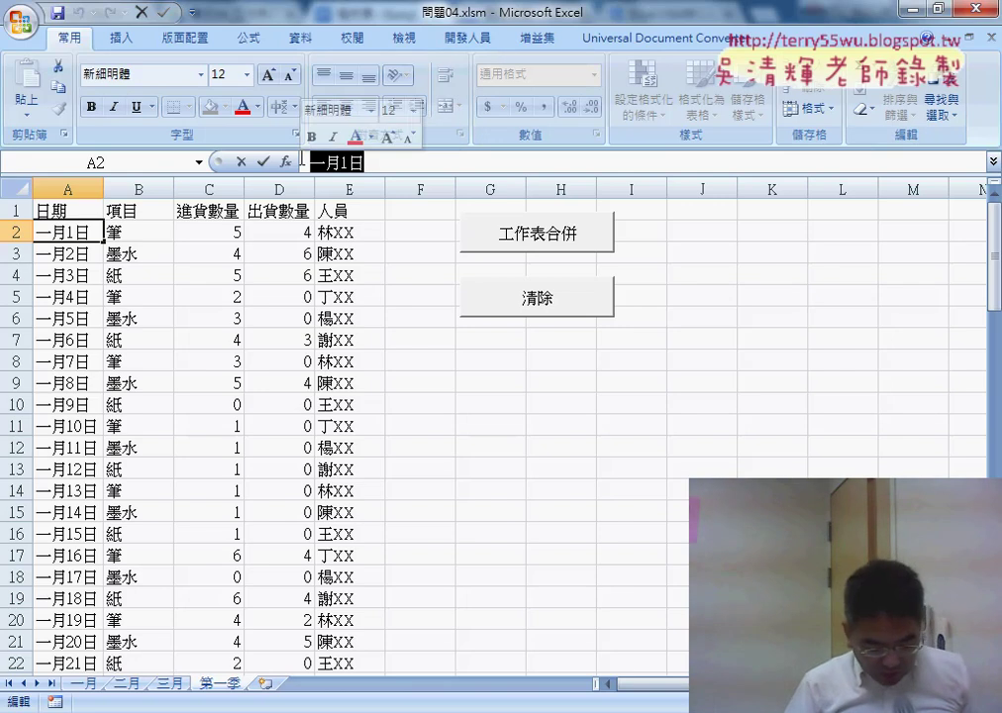
type("2017")
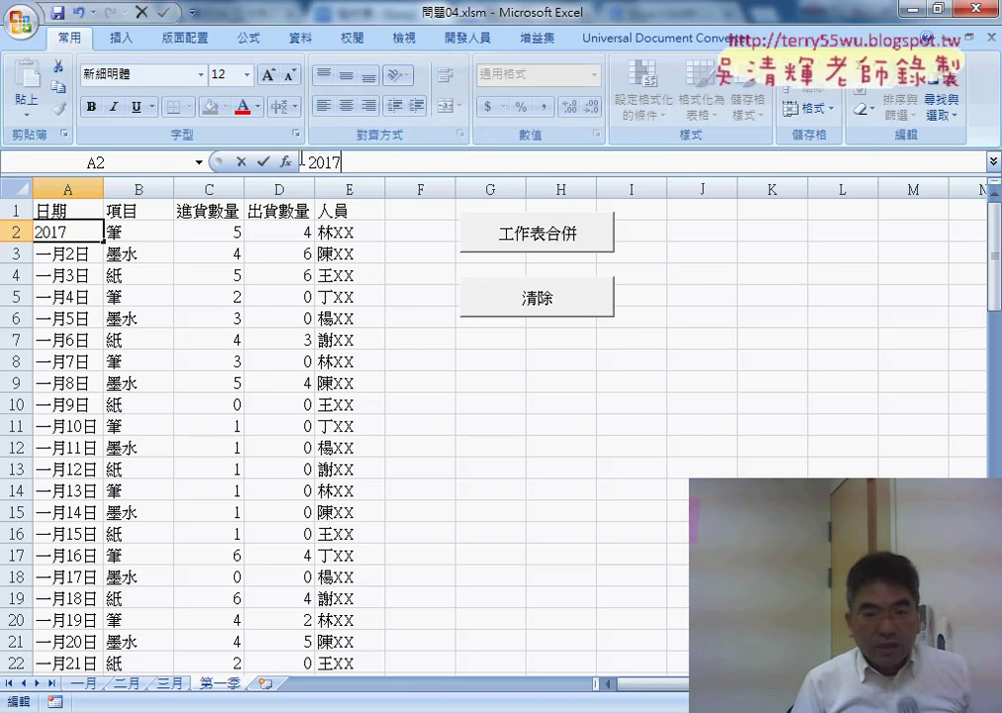
type("/")
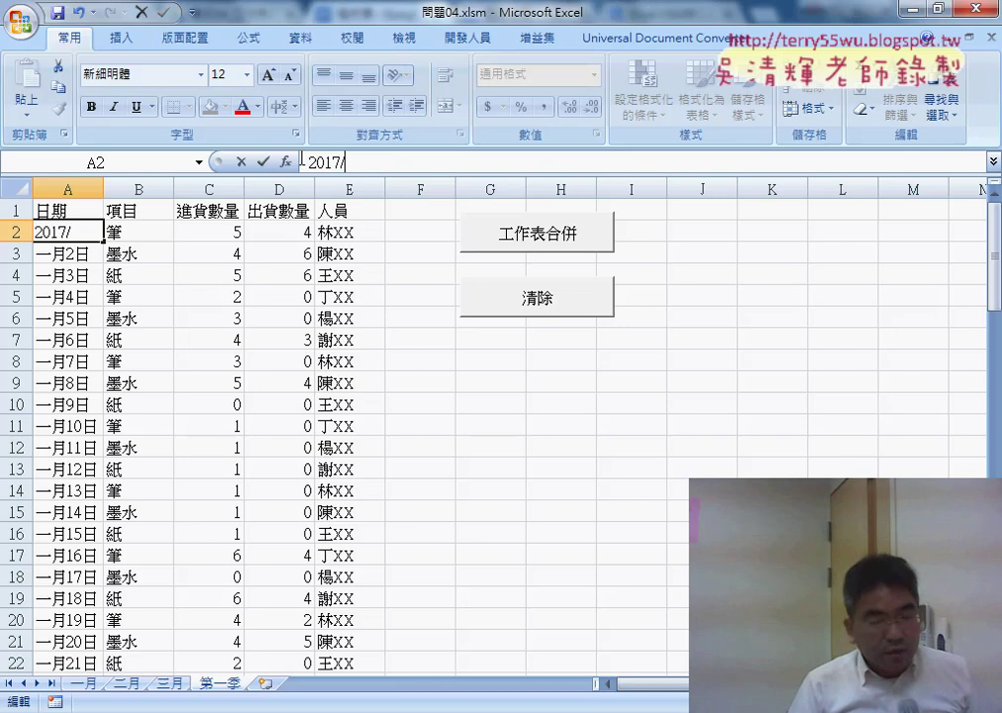
type("1")
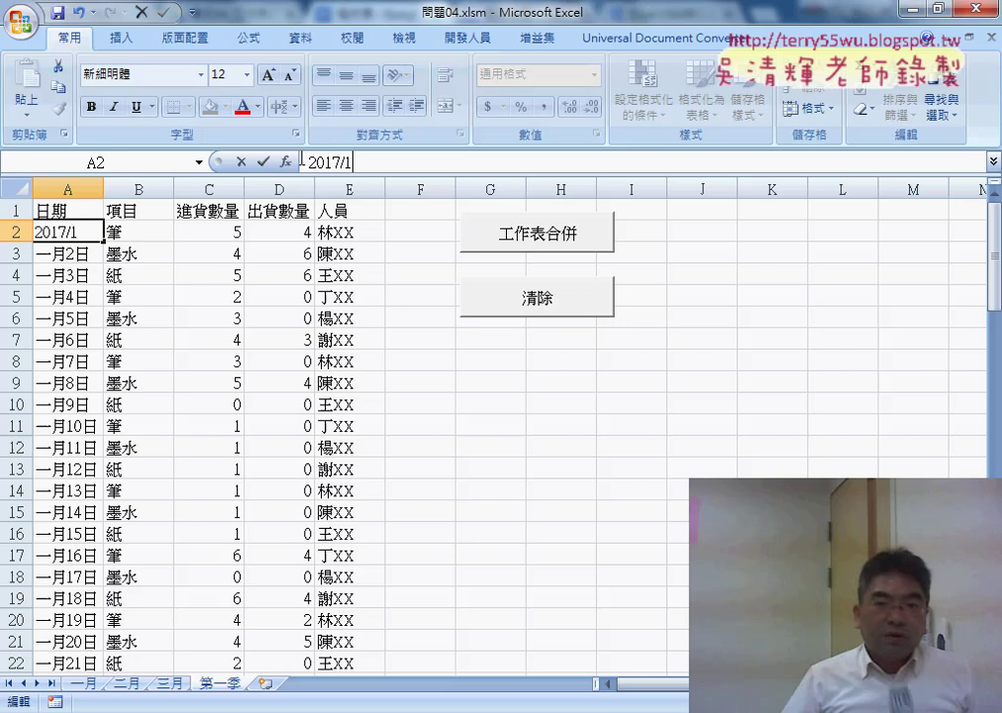
type("/")
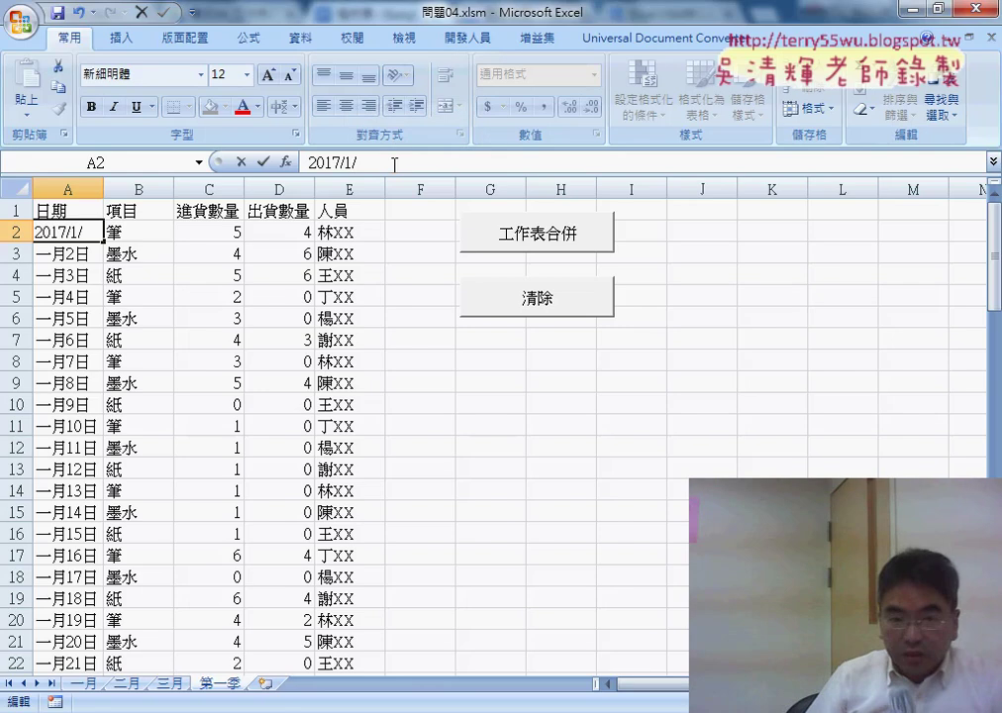
type("1")
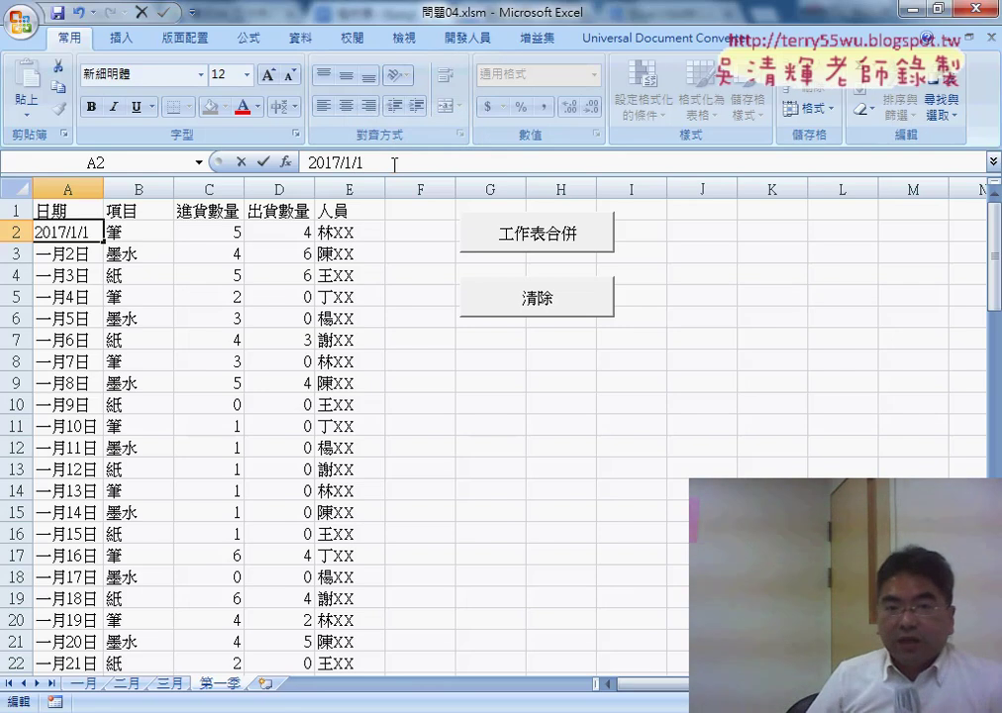
key("Return")
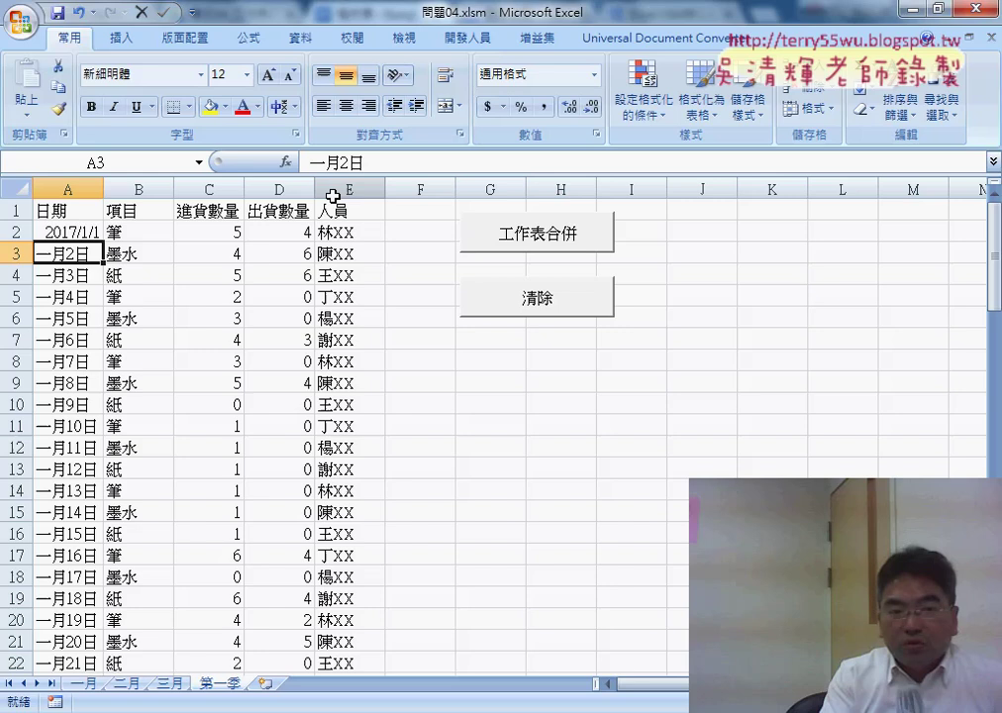
left_click(78, 233)
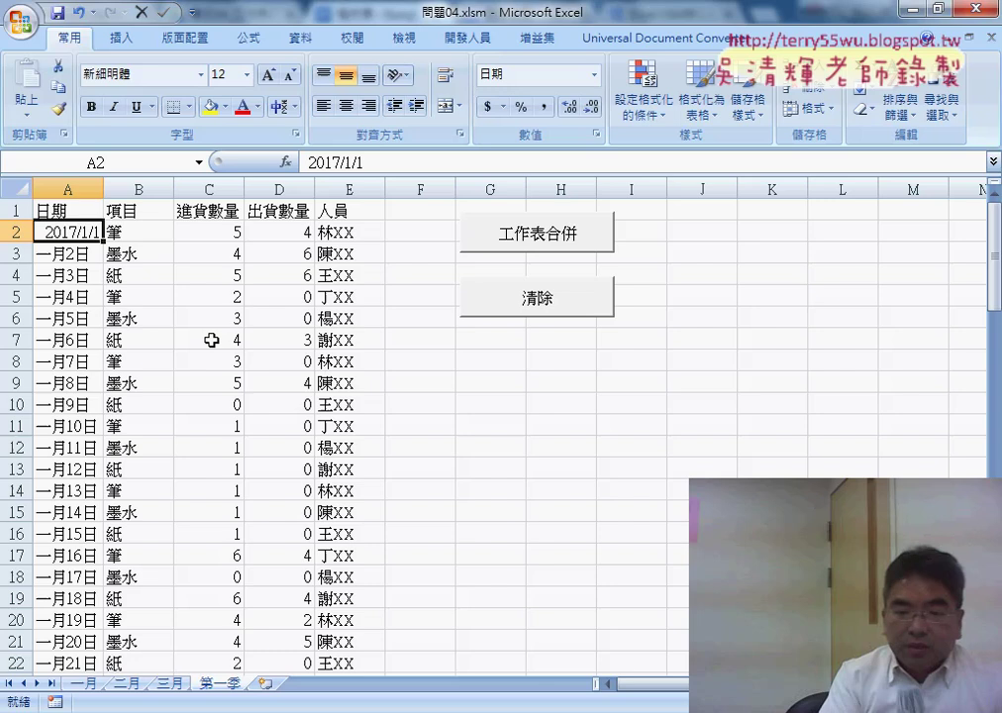
In the 程式碼 notes, mark the Sheets(i).Name expression and note a quoted 2017 year
key("alt+Tab")
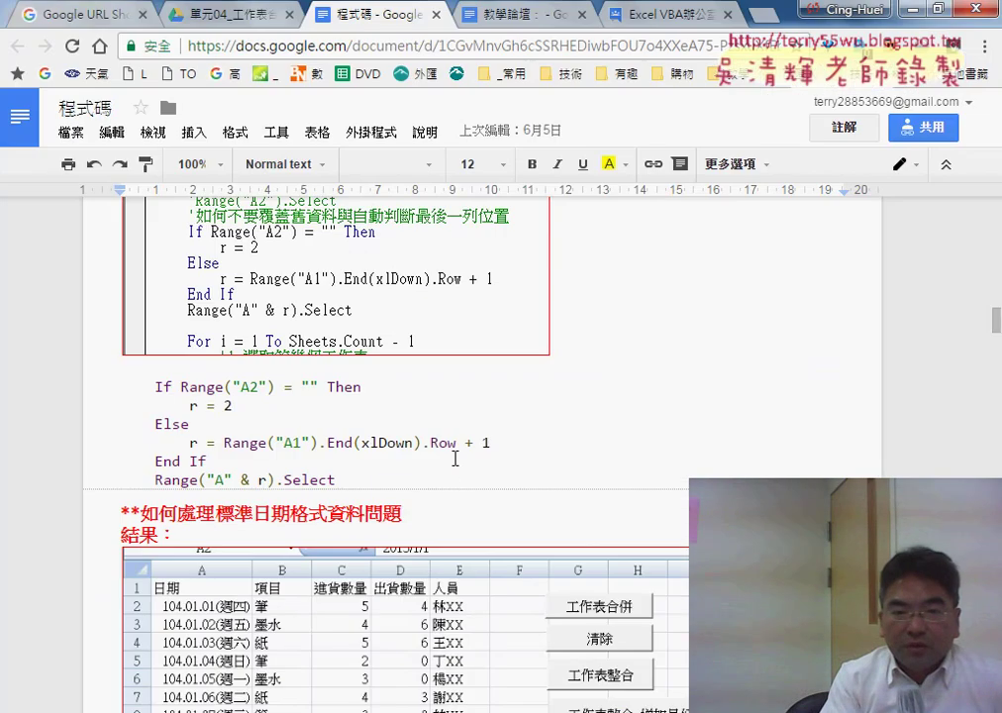
scroll(455, 459, "up", 4)
scroll(453, 455, "up", 4)
scroll(454, 456, "up", 1)
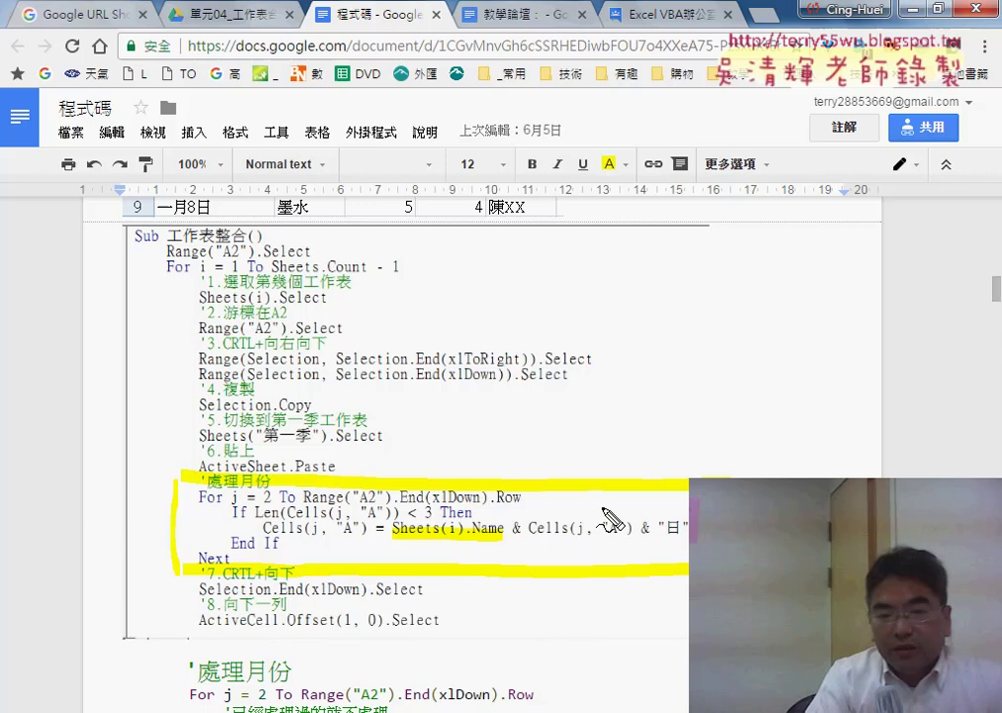
left_click_drag(390, 541, 485, 513)
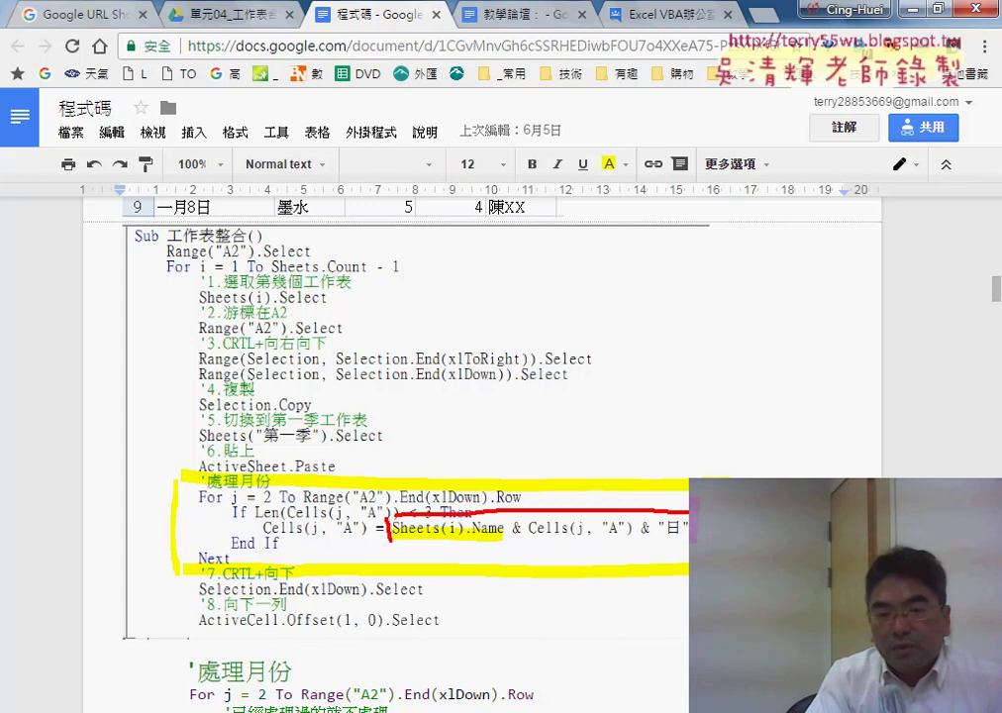
left_click_drag(394, 543, 688, 535)
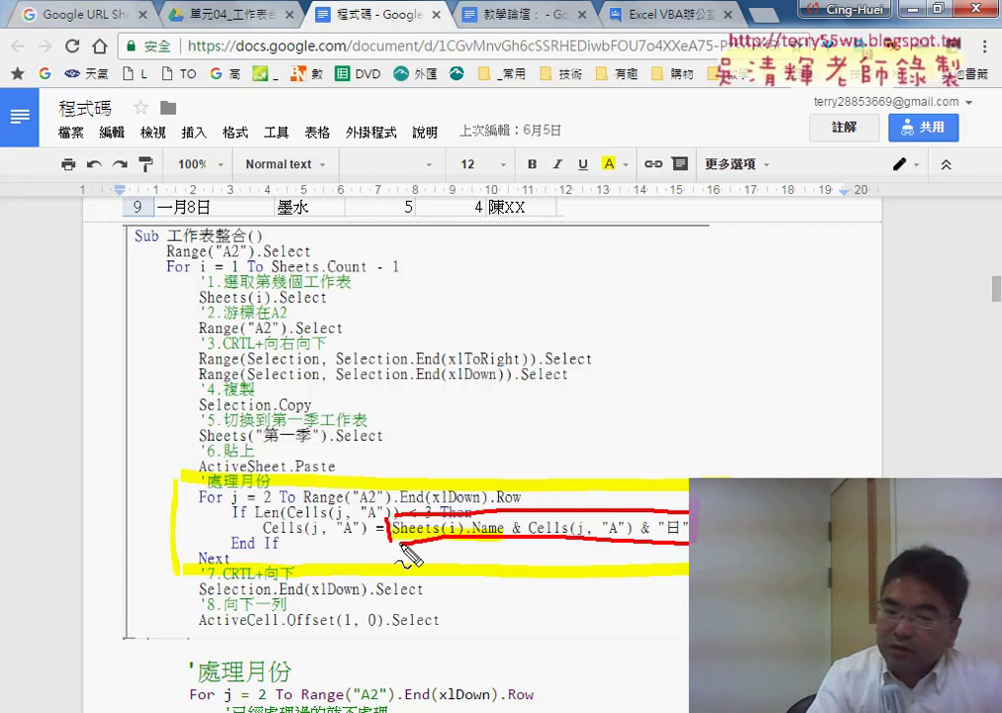
left_click_drag(427, 560, 463, 574)
left_click_drag(407, 542, 419, 551)
left_click_drag(500, 545, 470, 584)
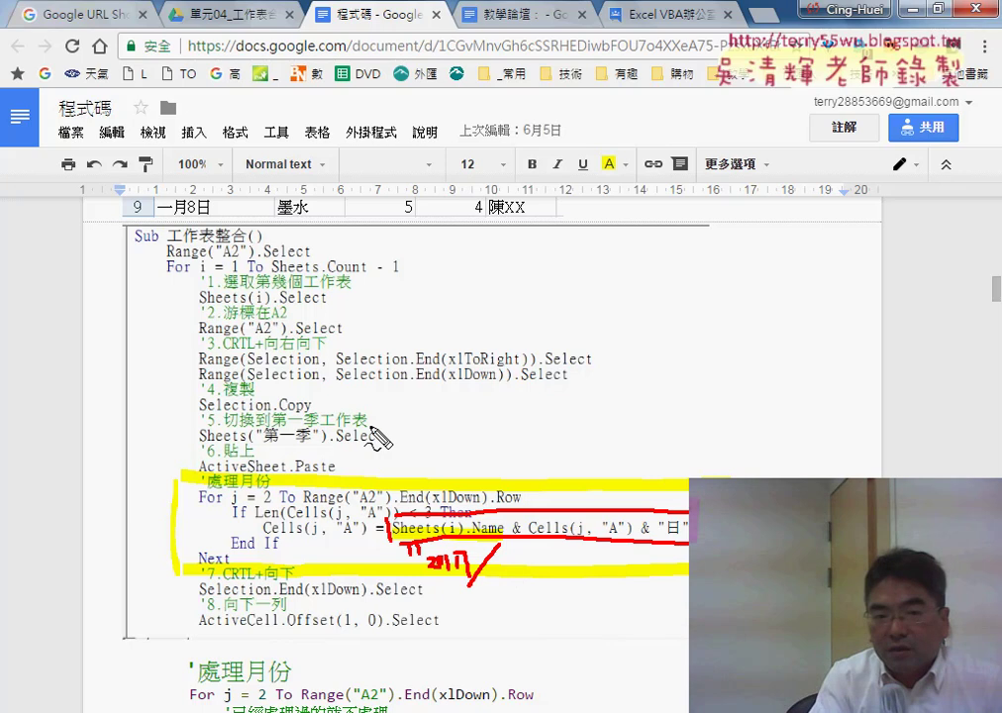
Circle loop counter i and sketch the rest of the date concatenation into Cells(j, "A")
left_click_drag(194, 274, 210, 278)
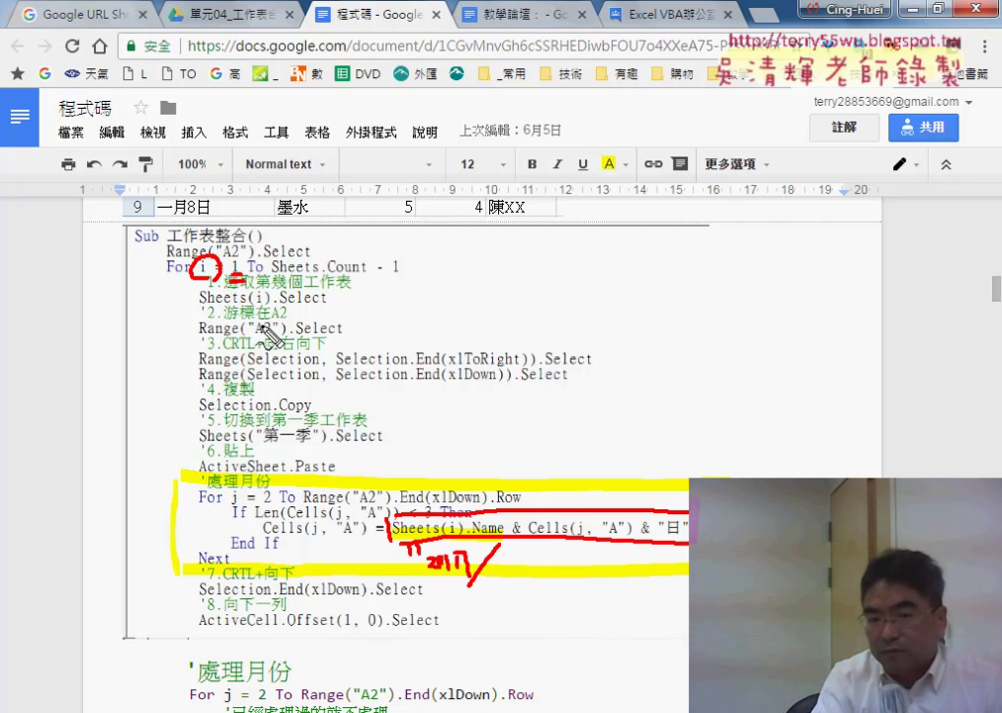
left_click_drag(501, 541, 501, 553)
mouse_move(508, 540)
left_mouse_down()
mouse_move(507, 551)
mouse_move(544, 546)
mouse_move(550, 572)
mouse_move(638, 565)
left_mouse_up()
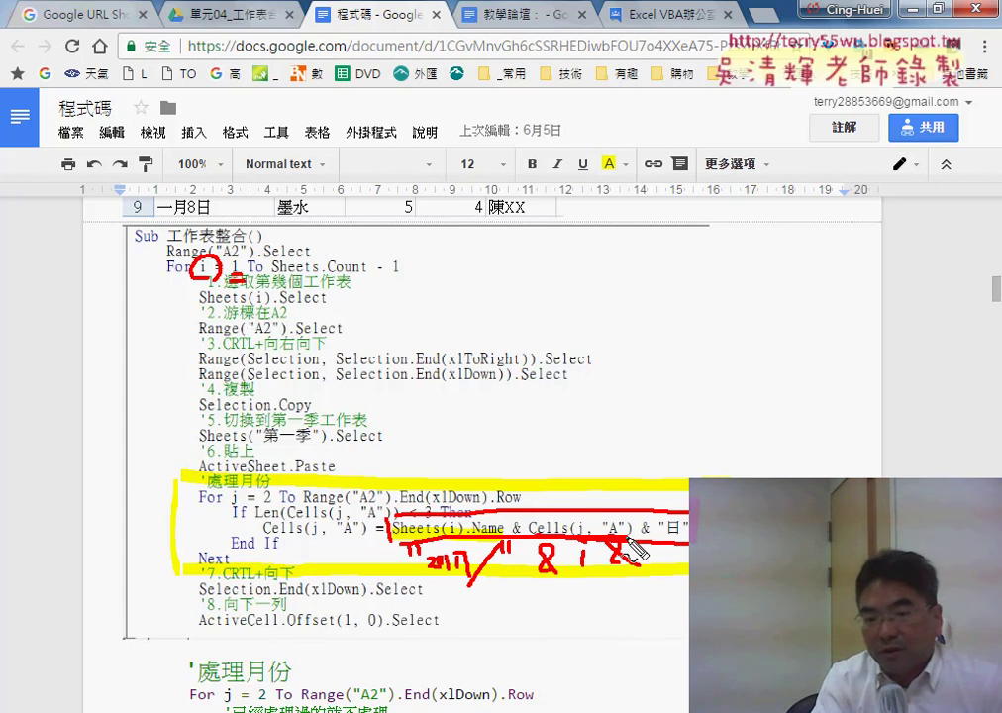
left_click_drag(686, 526, 639, 540)
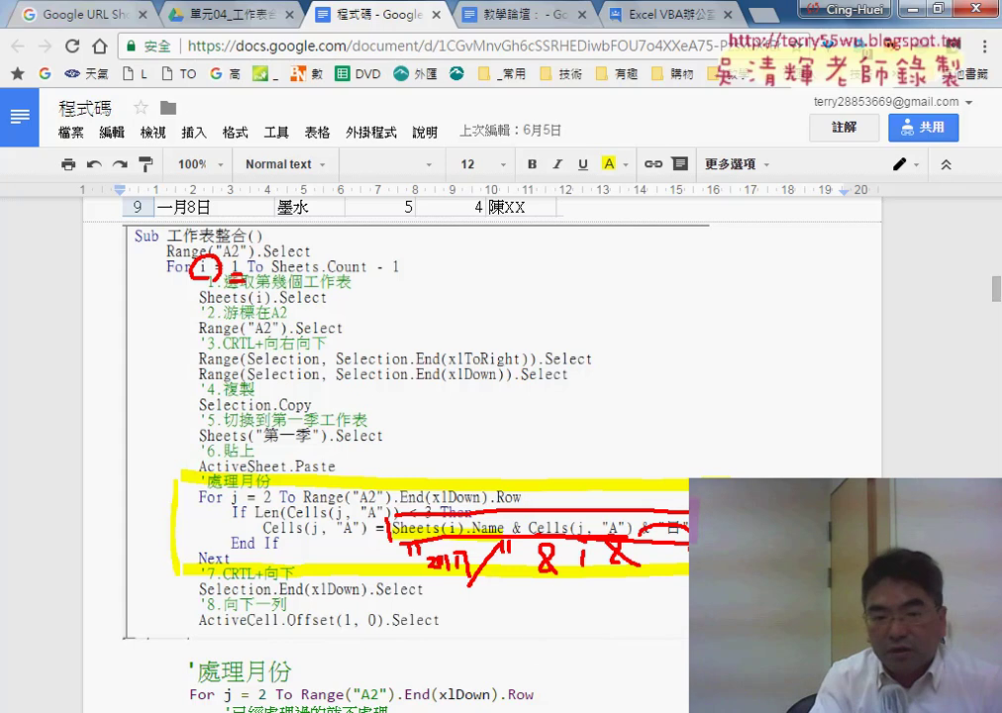
left_click_drag(553, 591, 349, 542)
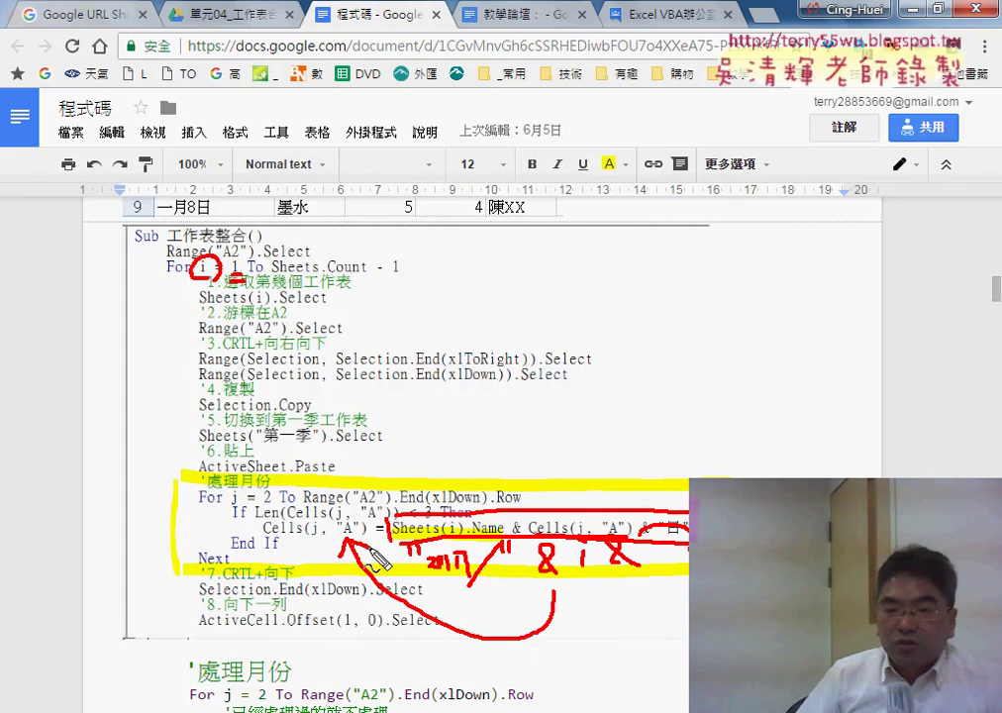